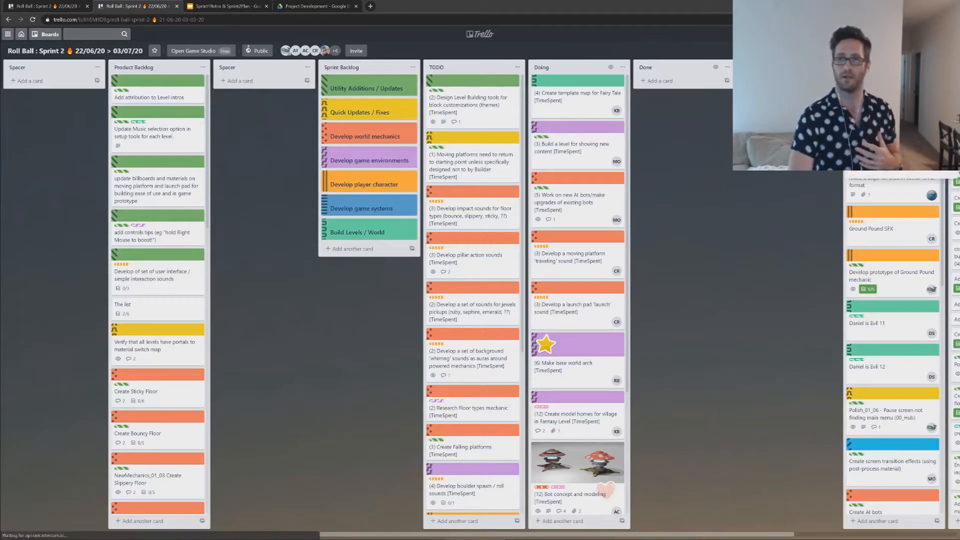
Step: Examine the sprint's burndown chart from its start to Jul 2 and close it
left_click(840, 95)
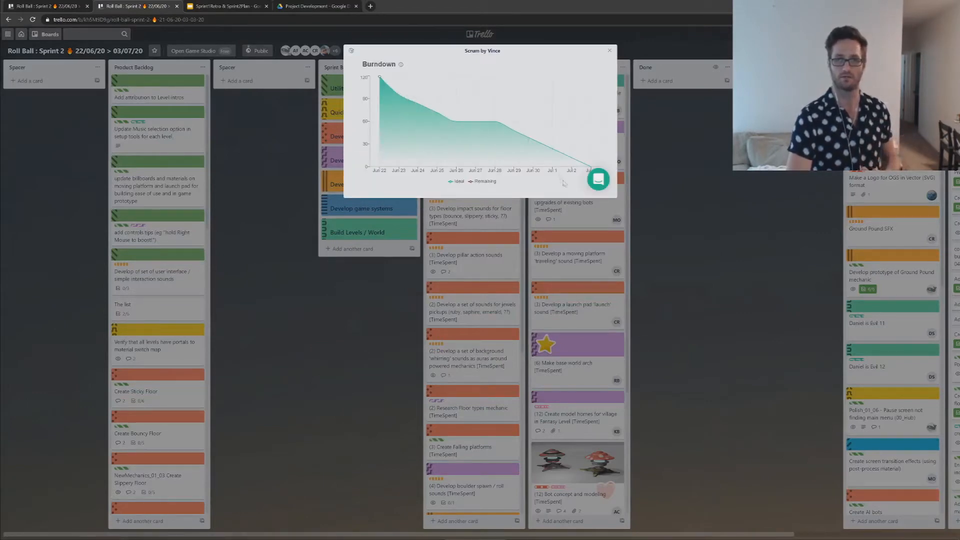
mouse_move(383, 78)
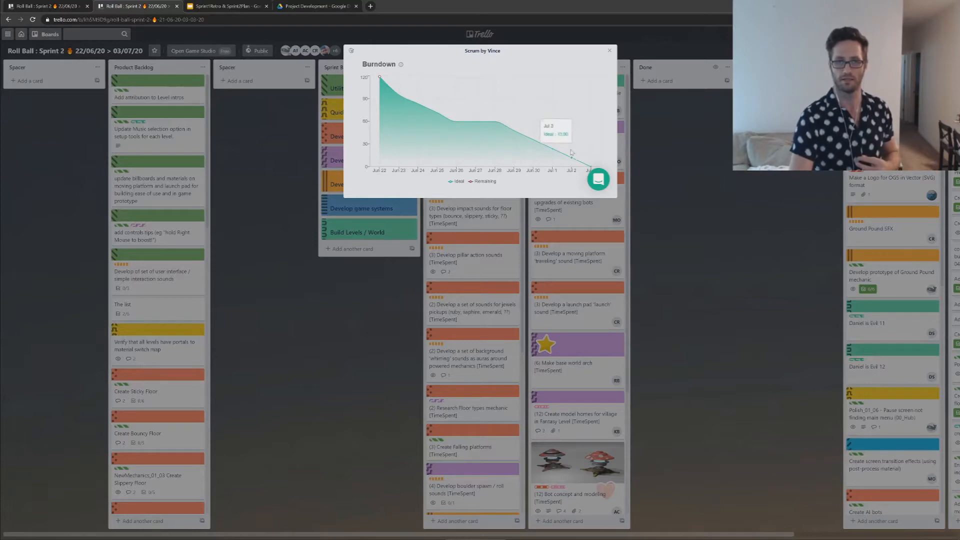
left_click(651, 140)
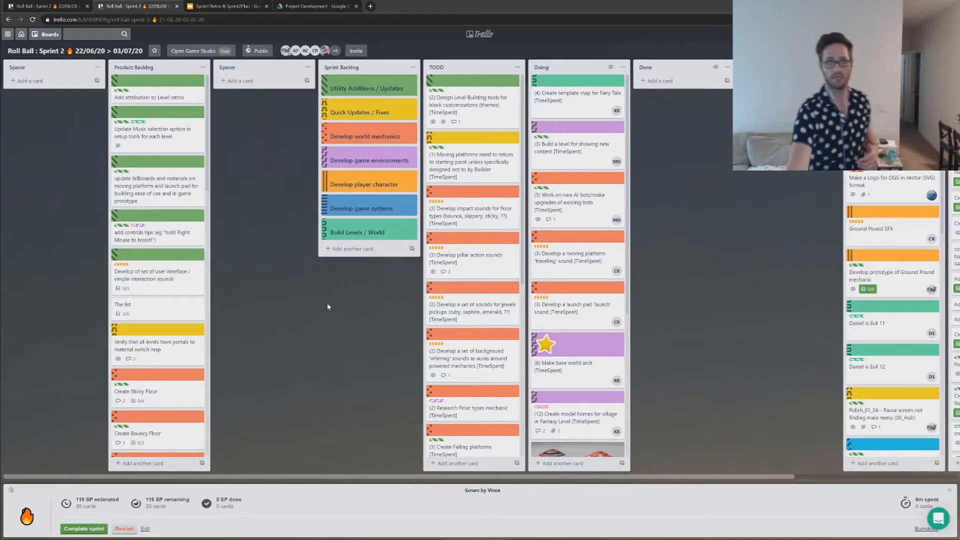
Step: Review the Develop boulder spawn / roll sounds card in the TODO list, including the available role labels
scroll(465, 241, "down", 5)
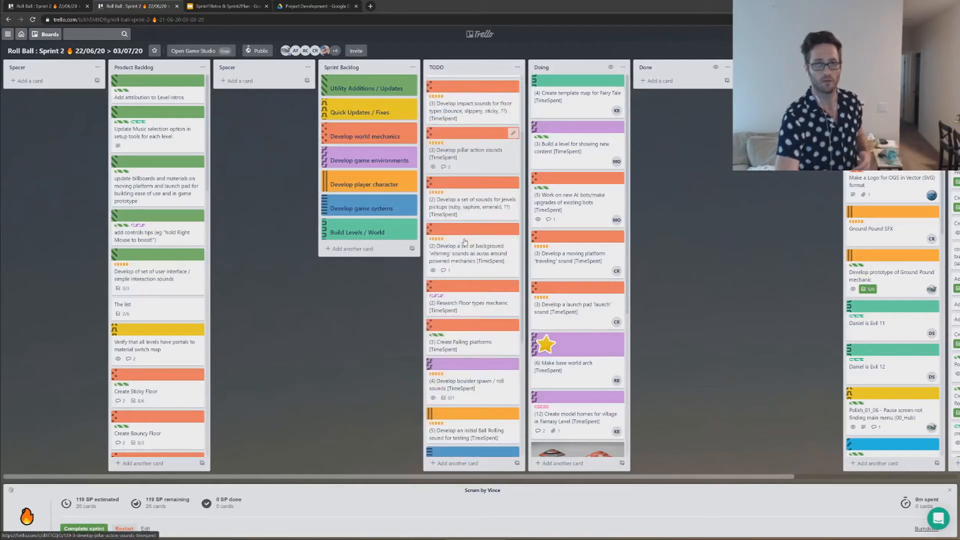
scroll(465, 242, "down", 1)
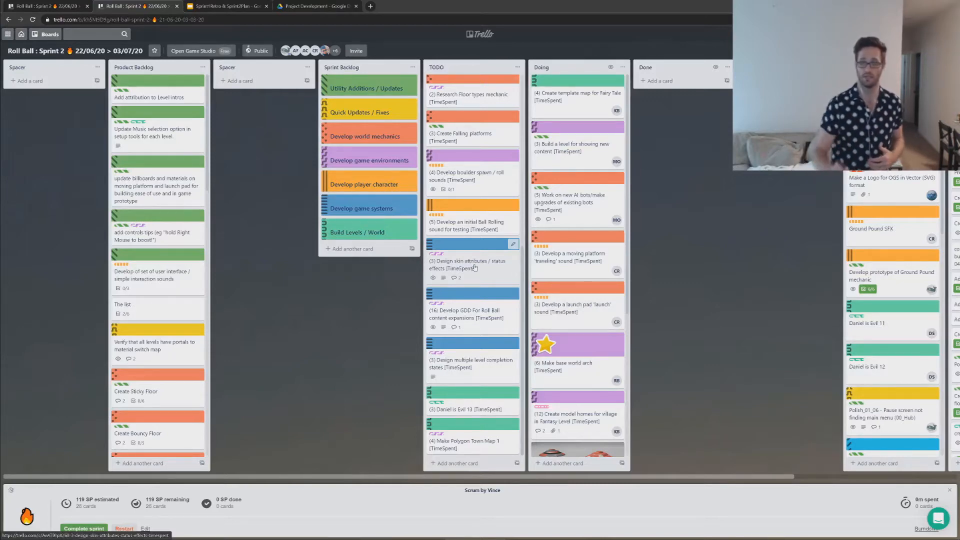
left_click(475, 176)
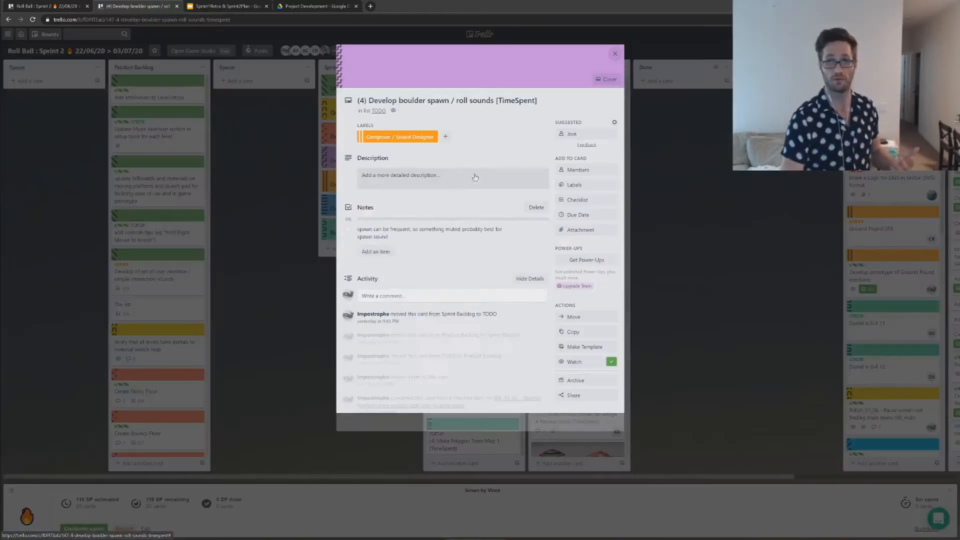
left_click(574, 184)
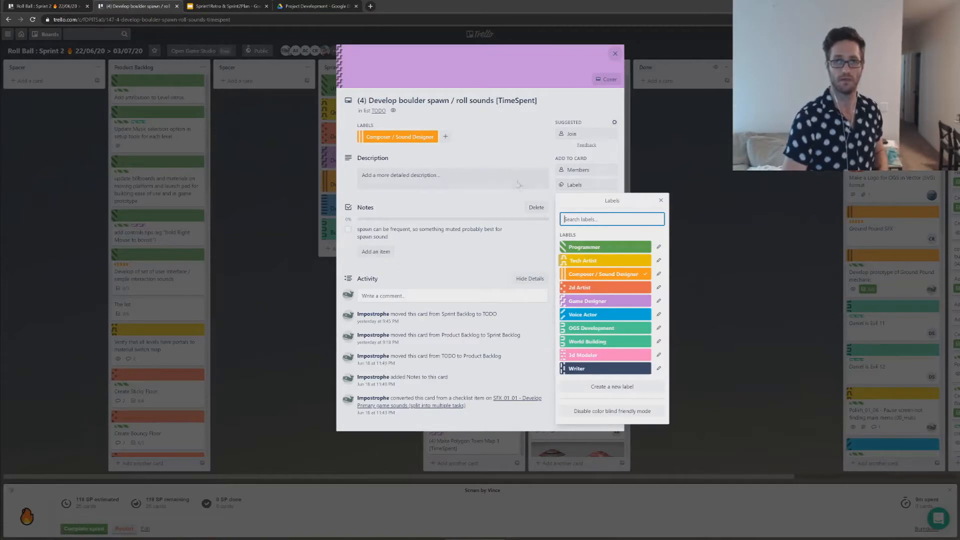
left_click(640, 124)
left_click(701, 148)
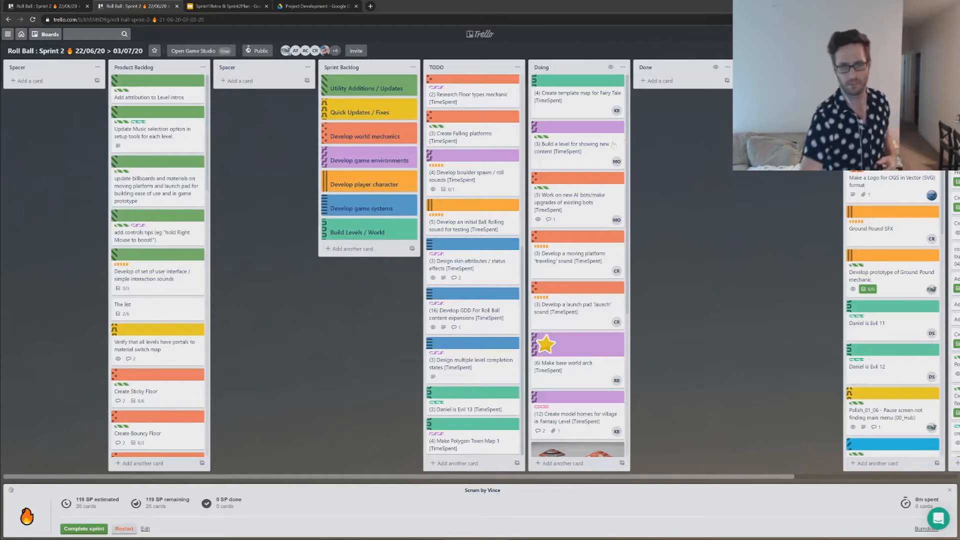
Step: Review the details of the TODO cards for the Roll Ball content expansions GDD and for skin attributes / status effects
left_click(457, 316)
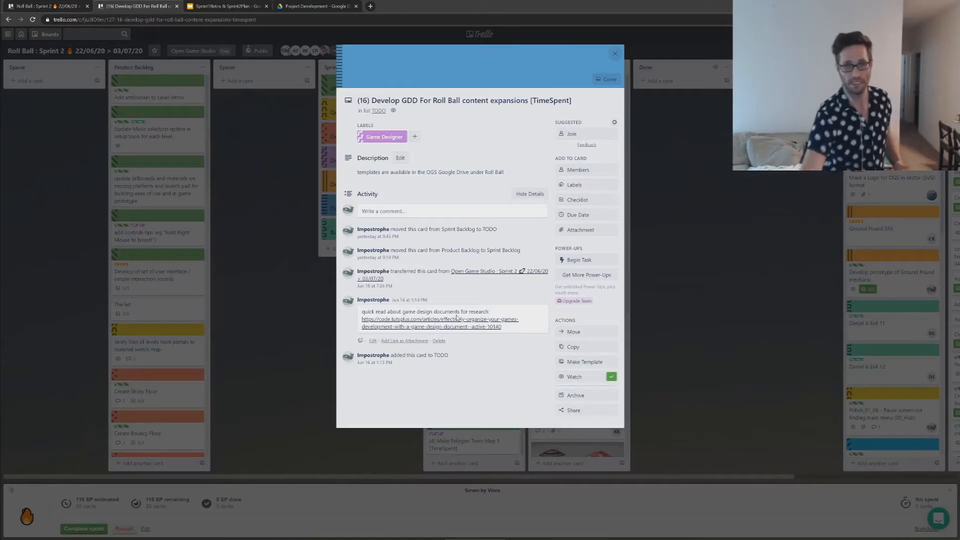
left_click(302, 310)
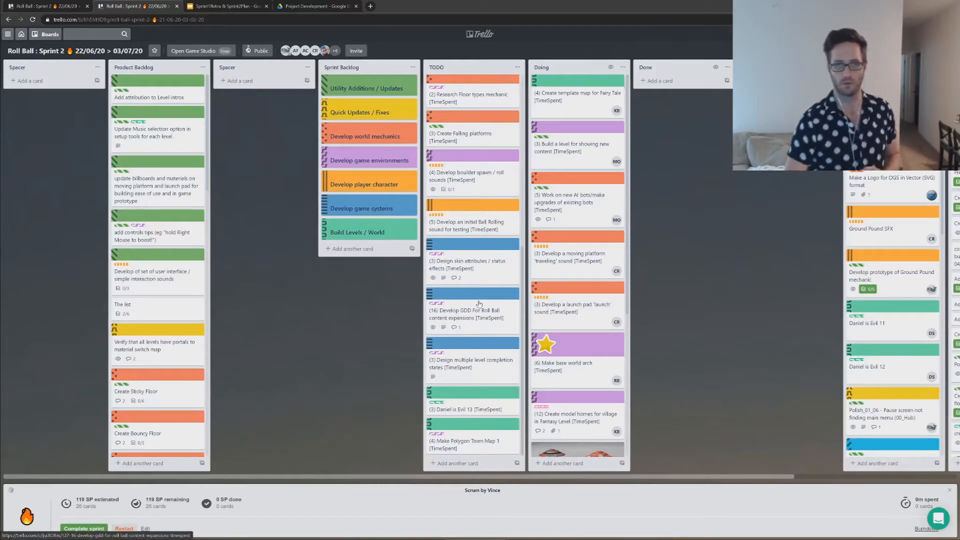
left_click(470, 264)
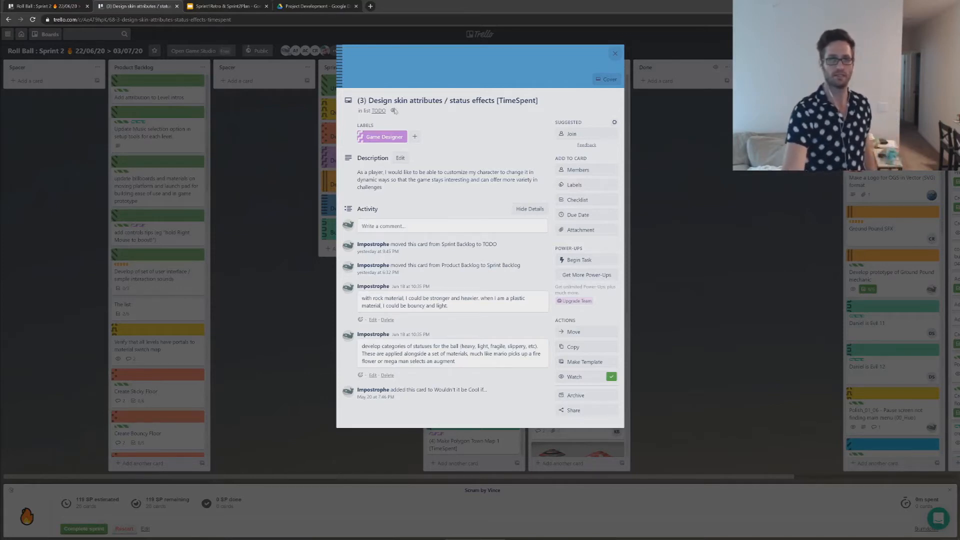
left_click(361, 100)
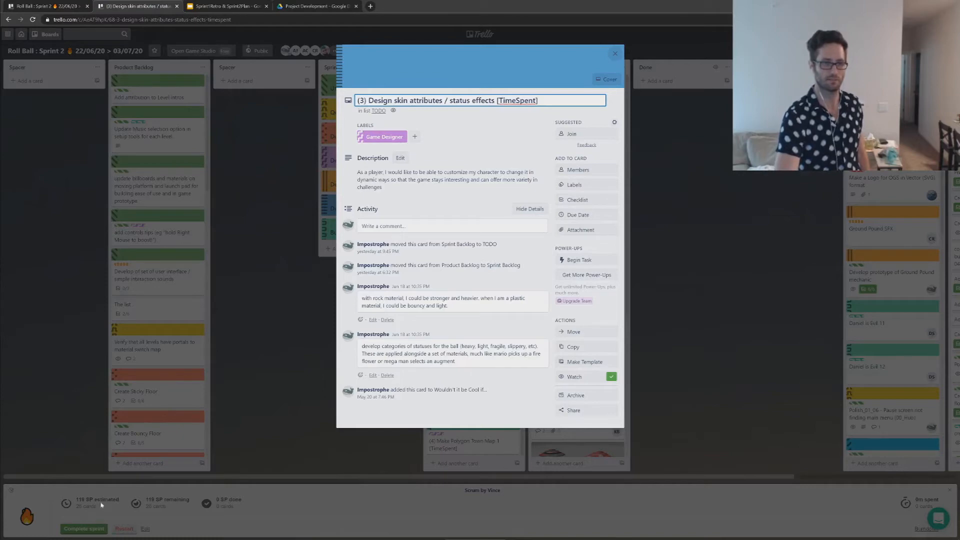
left_click(483, 134)
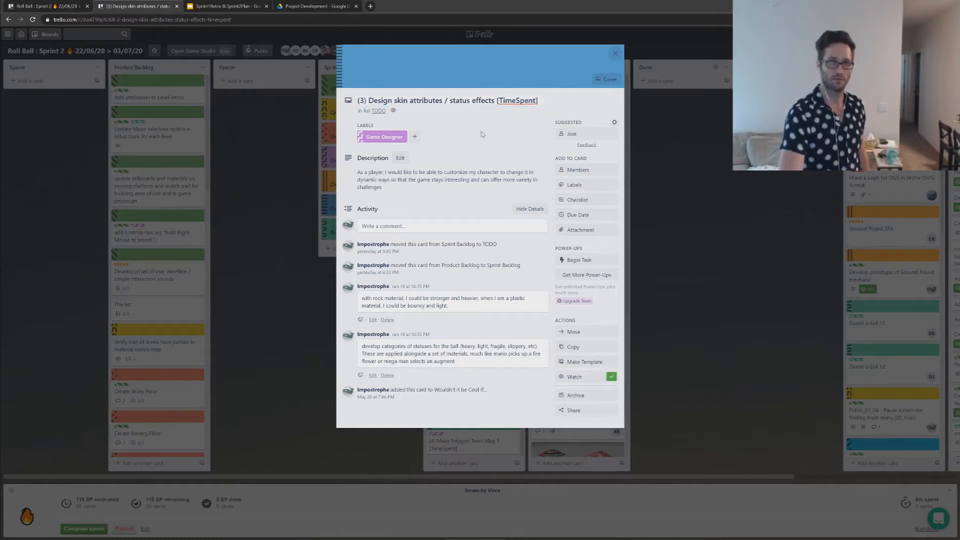
left_click(287, 258)
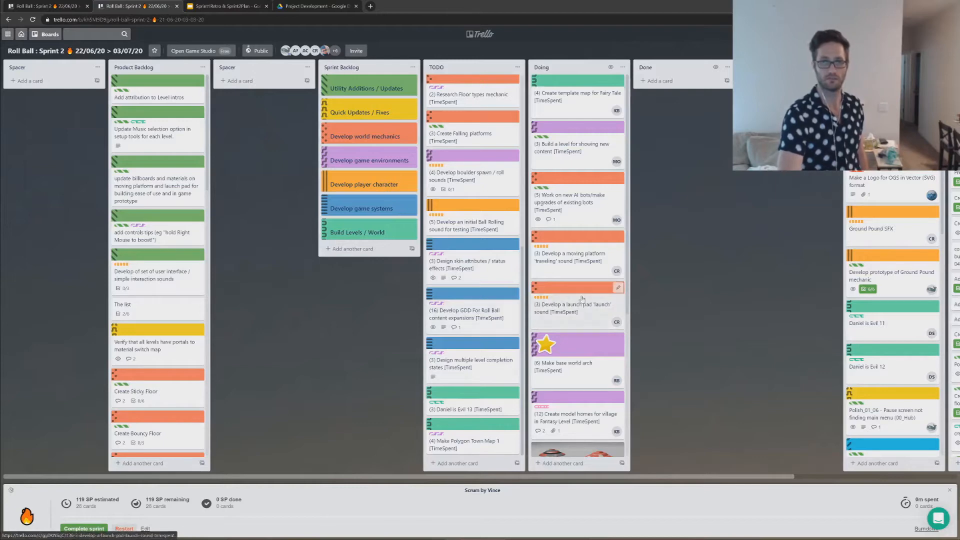
Step: Highlight the TimeSpent placeholder in the GDD card's title without changing it, and revisit the skin attributes / status effects card
left_click(472, 315)
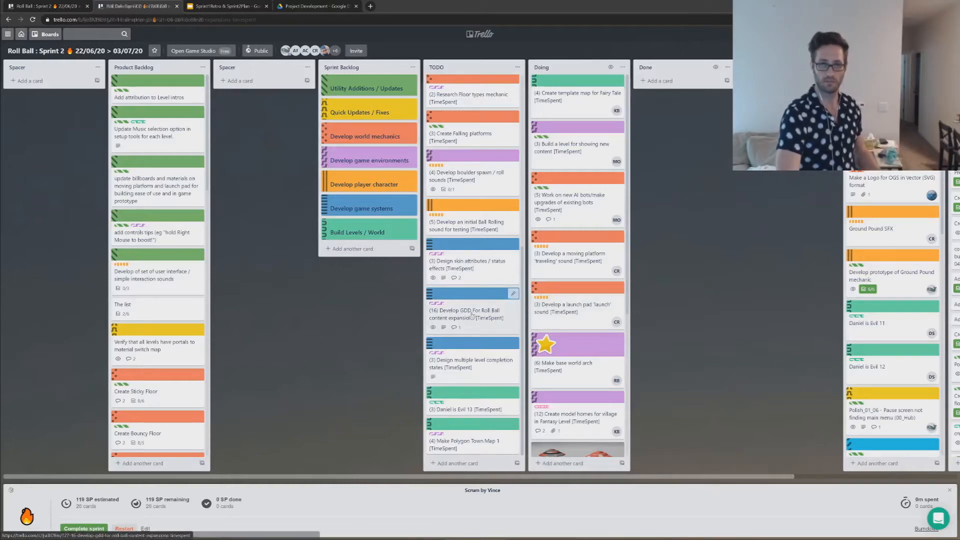
left_click(538, 99)
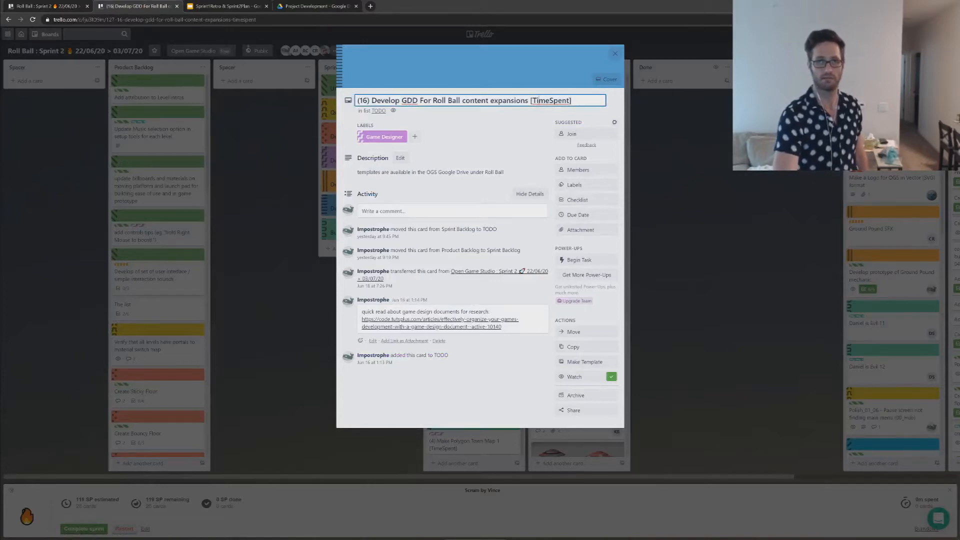
double_click(539, 100)
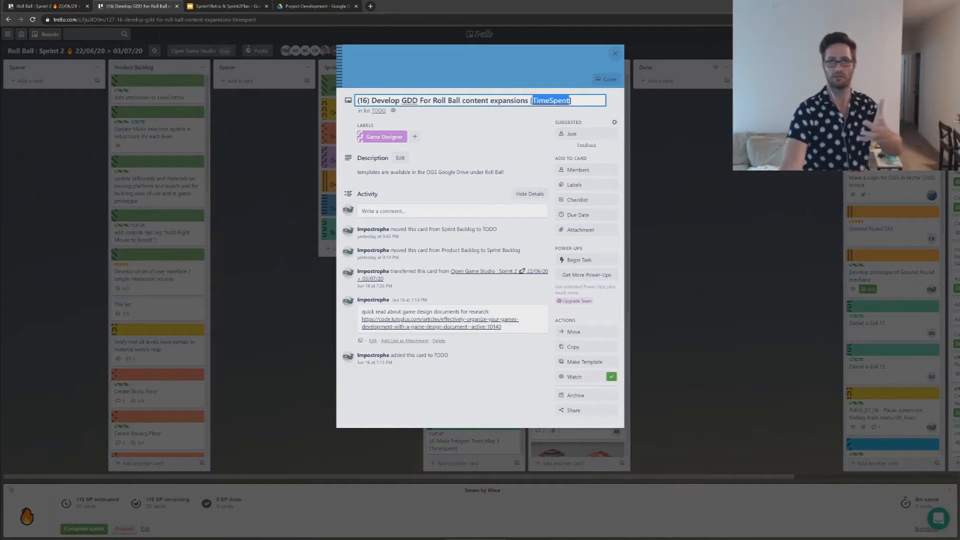
left_click(650, 152)
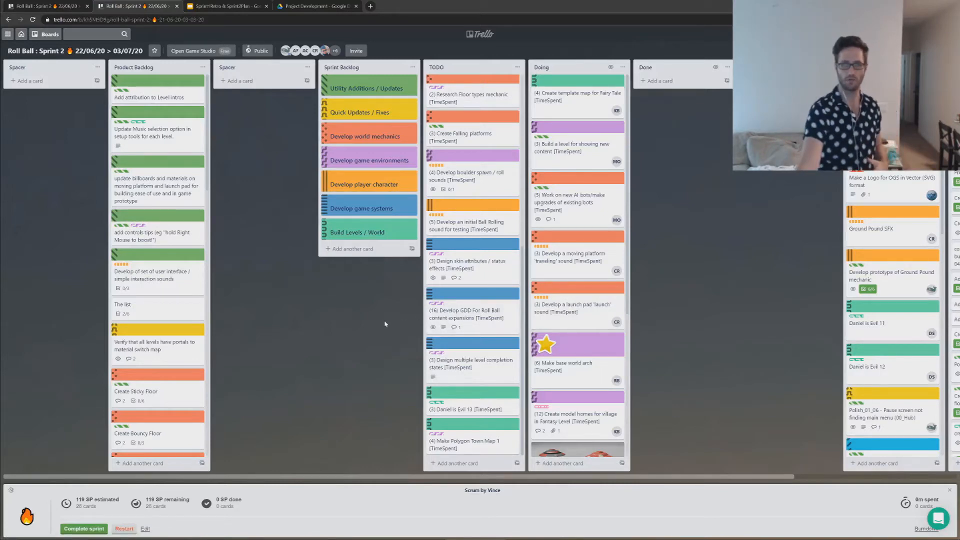
left_click(472, 264)
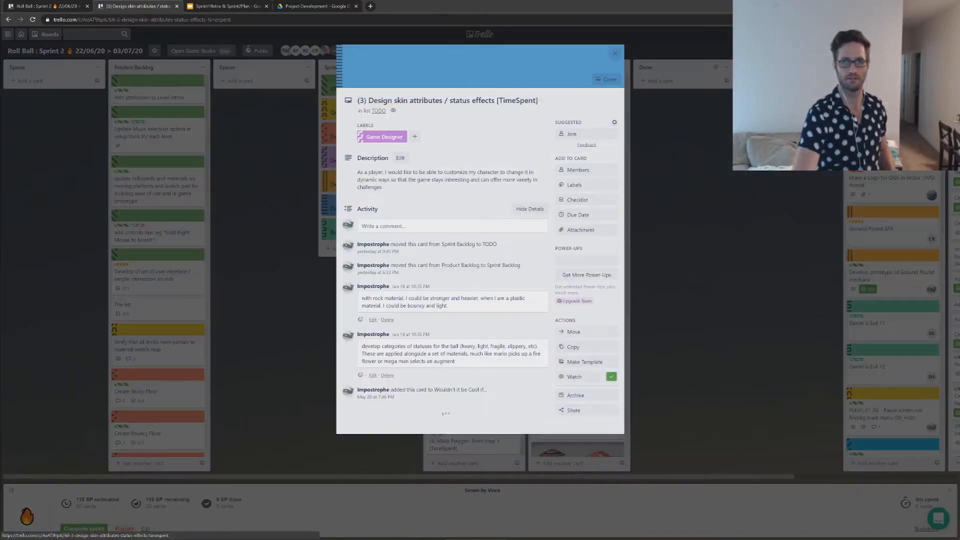
left_click(288, 156)
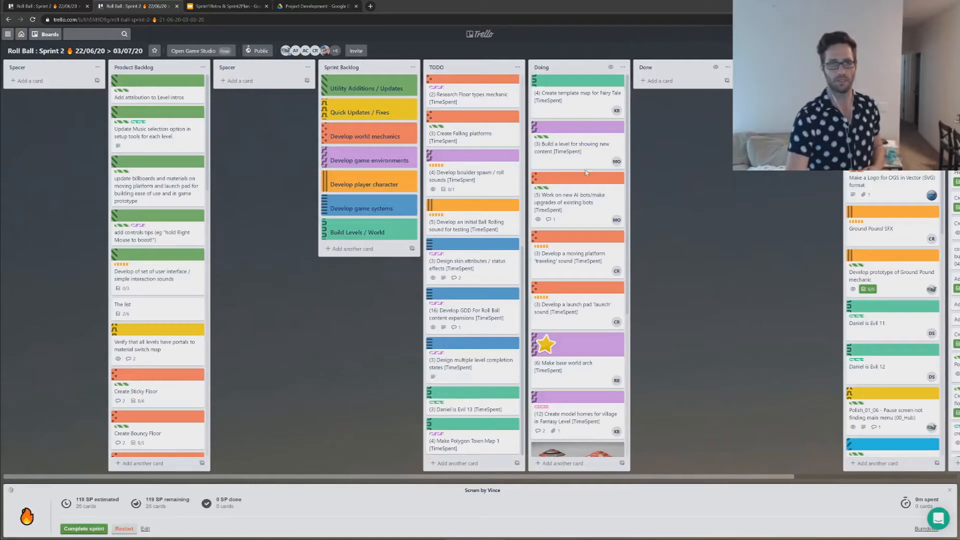
Step: Look through the older cards in the list beyond Done and return to the current sprint's lists
left_click_drag(687, 222, 574, 214)
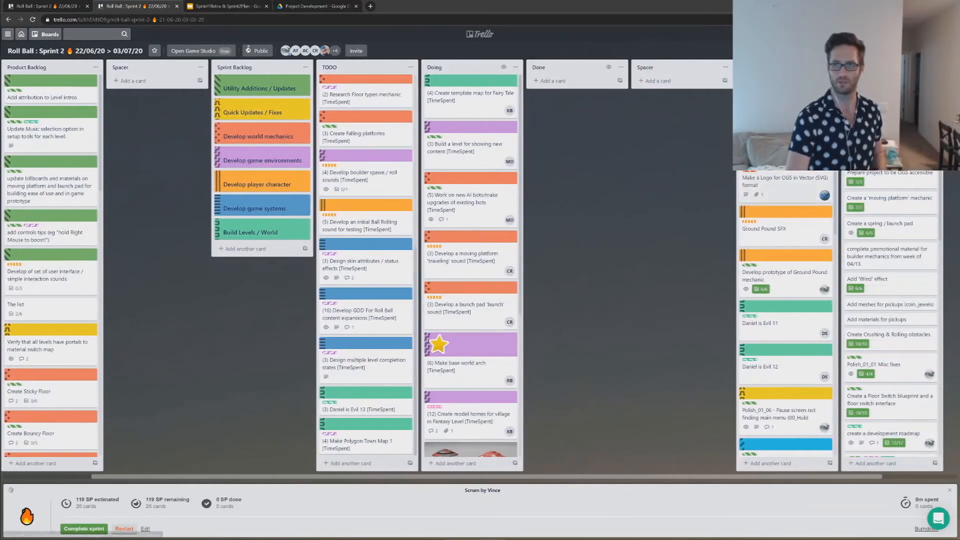
scroll(785, 150, "down", 2)
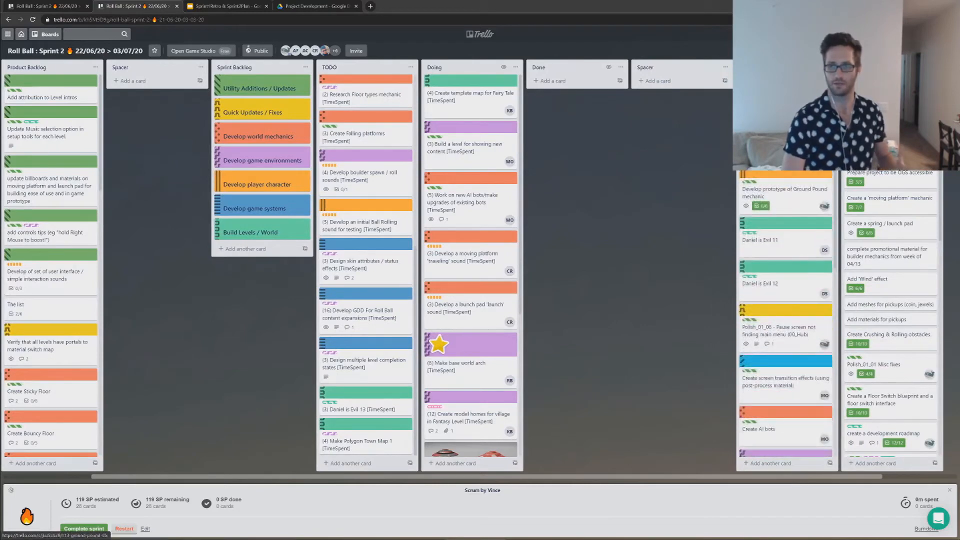
scroll(784, 315, "down", 8)
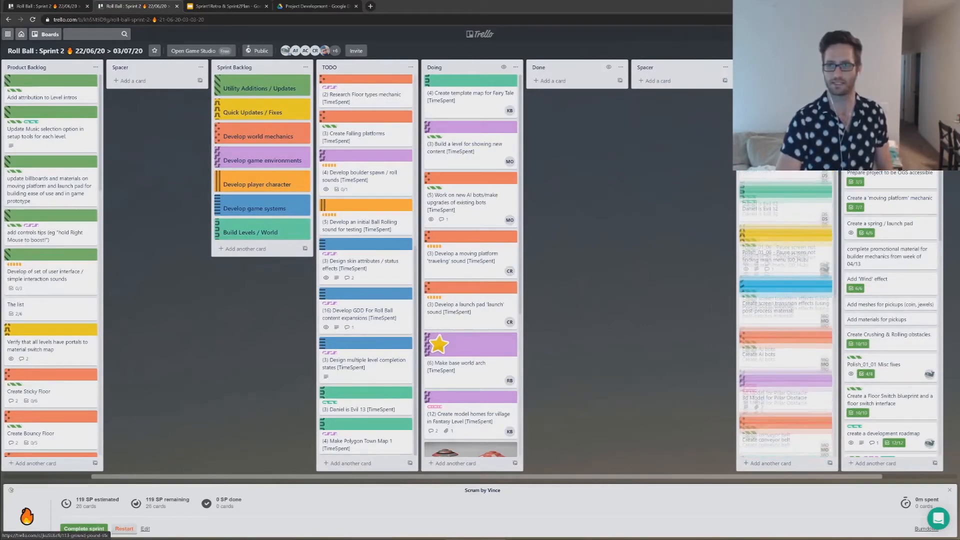
scroll(785, 315, "down", 4)
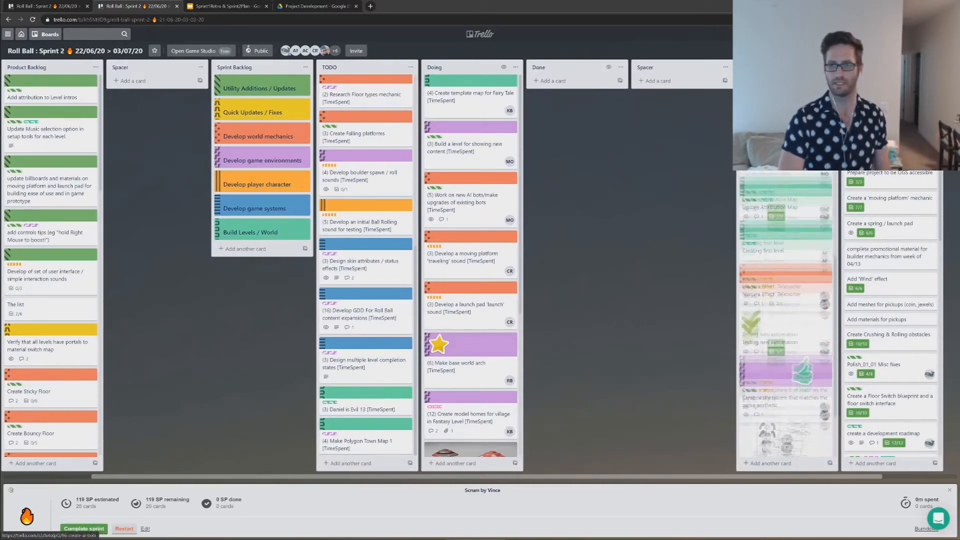
scroll(784, 315, "down", 5)
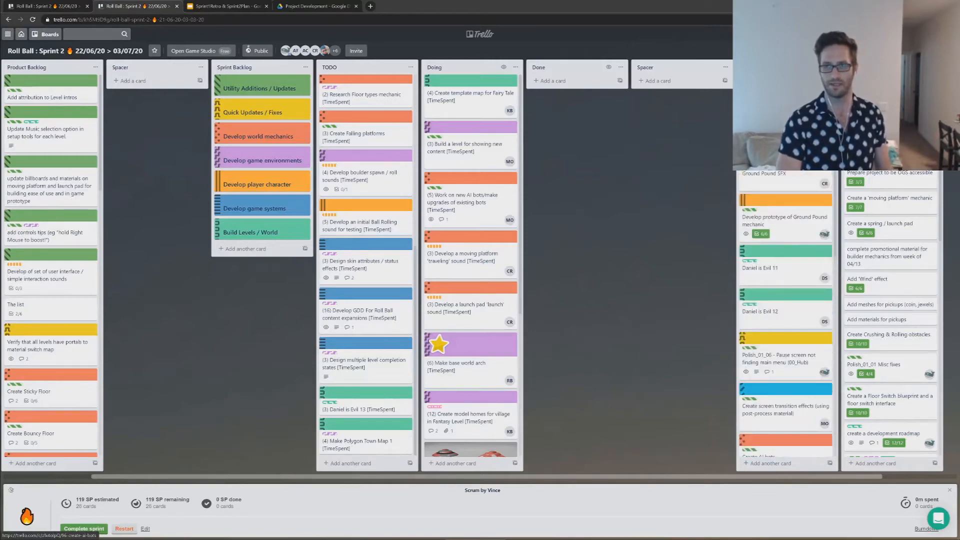
left_click_drag(690, 170, 823, 179)
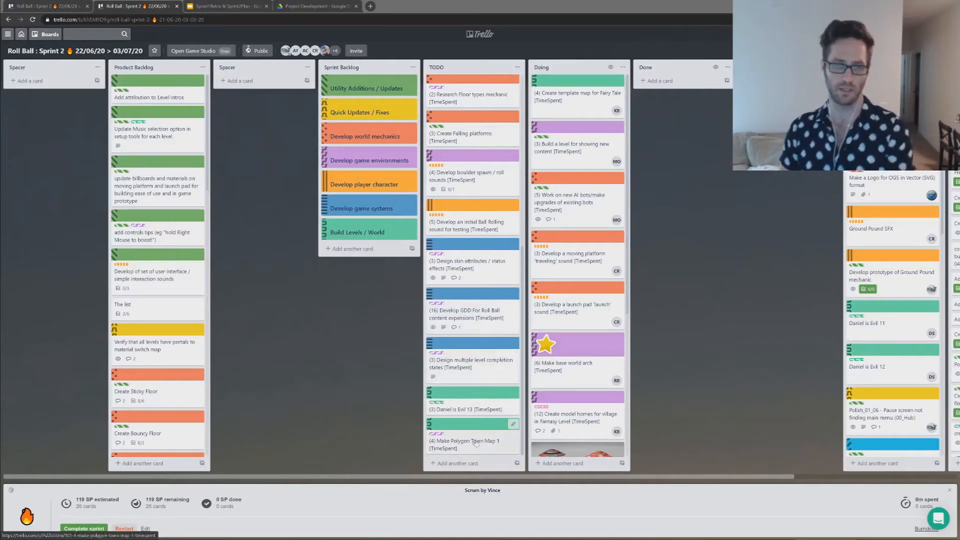
Step: Add a card titled "Develop a Game Design Document" to the Sprint Backlog list
left_click(455, 463)
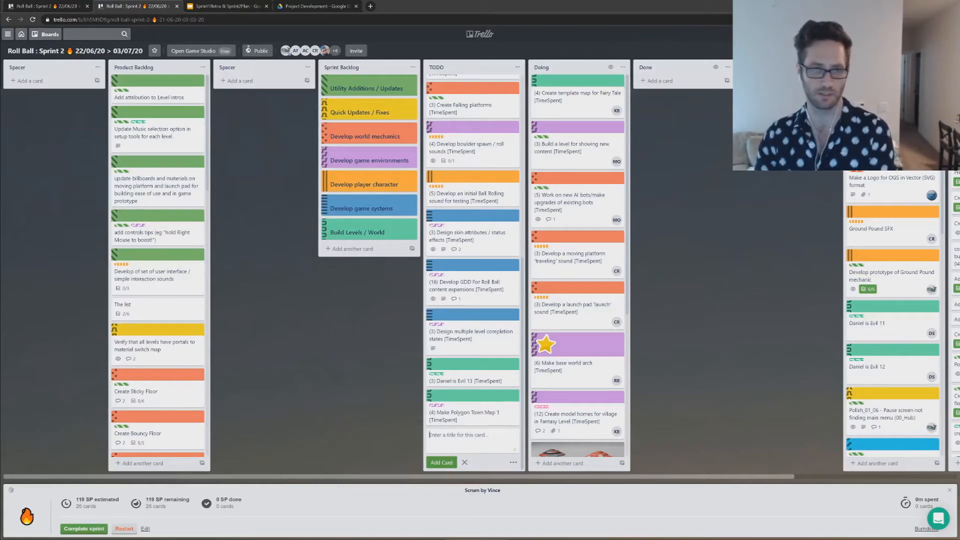
left_click(353, 248)
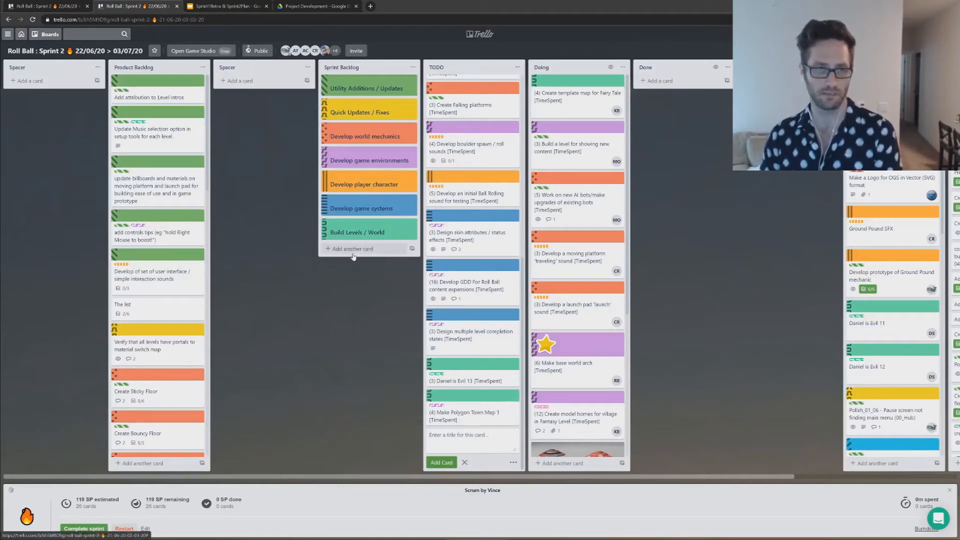
type("Develop a Game Design Document")
key("Return")
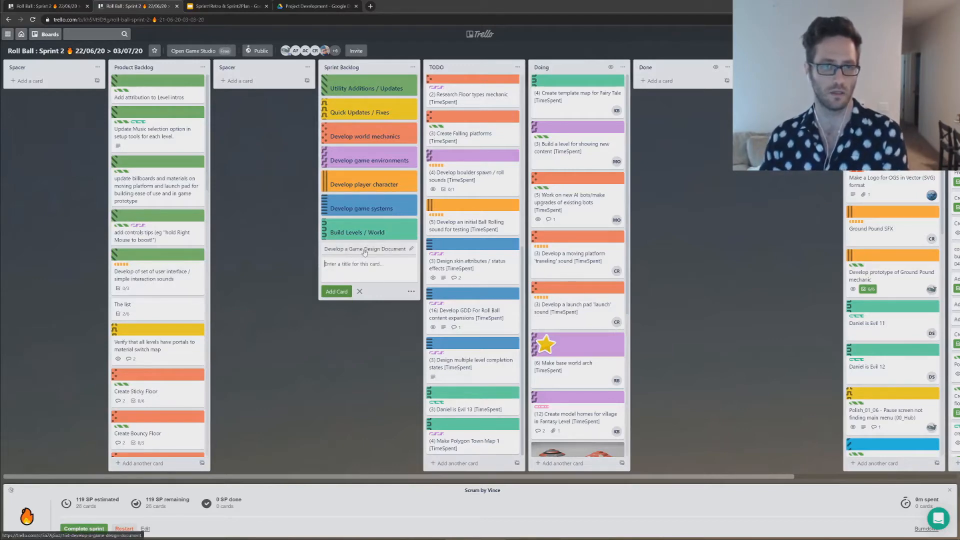
Step: Give the Develop a Game Design Document card a dark navy cover in the full-card size
left_click(364, 253)
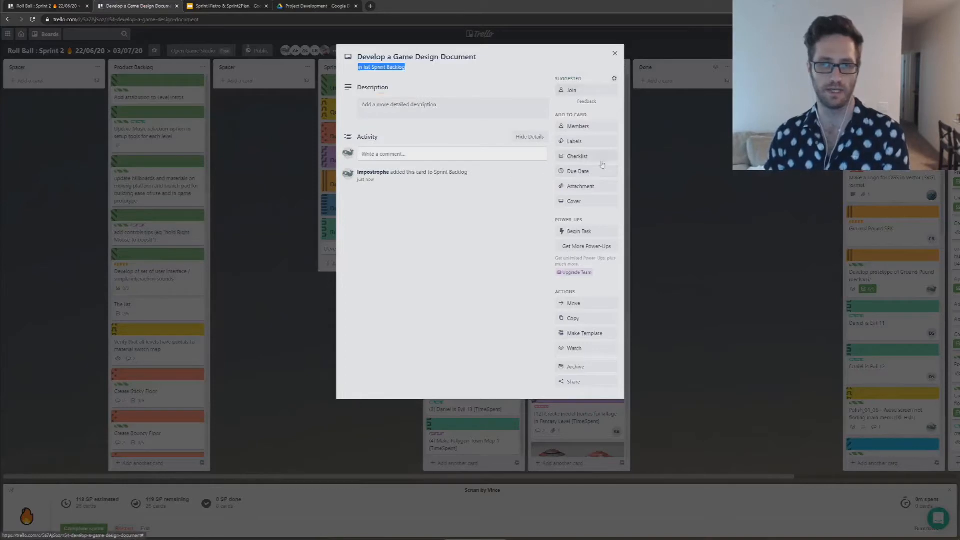
left_click(574, 201)
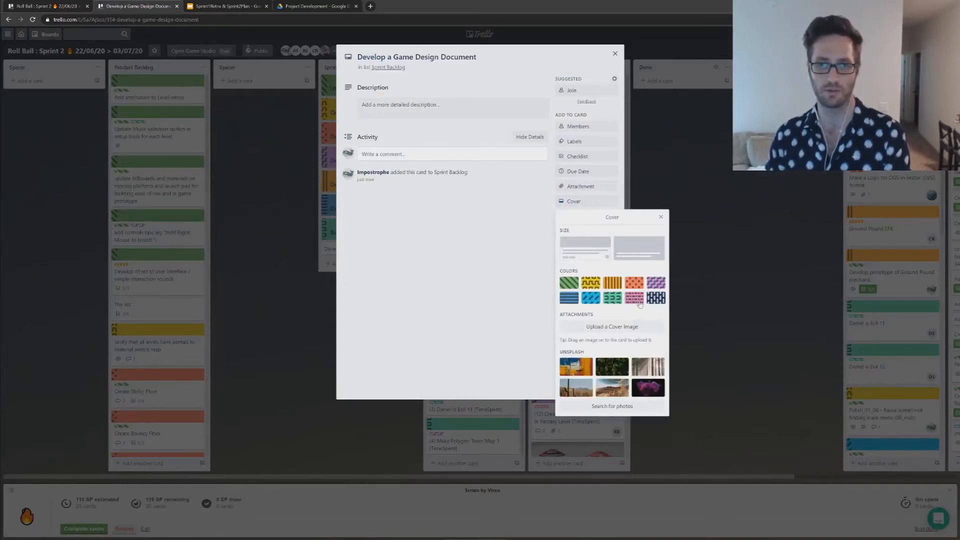
left_click(655, 298)
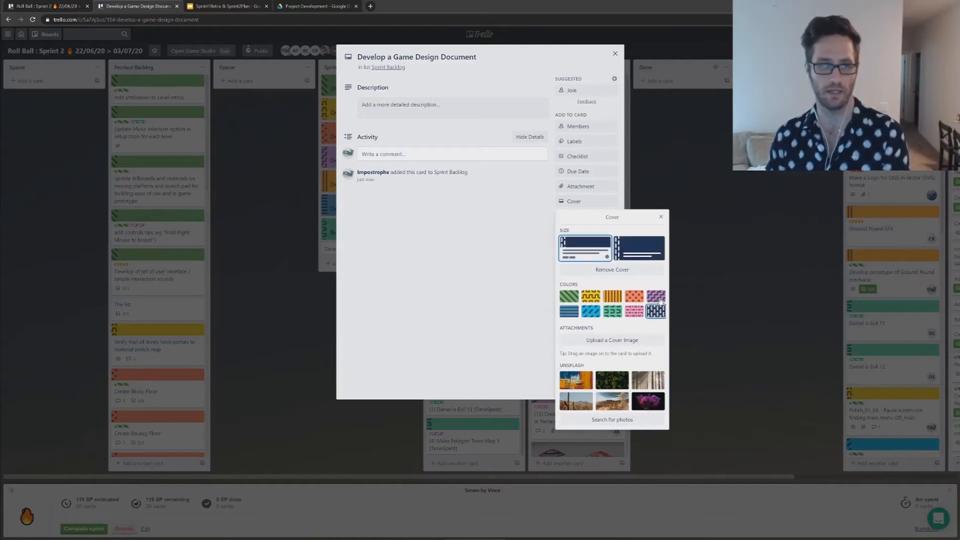
left_click(639, 249)
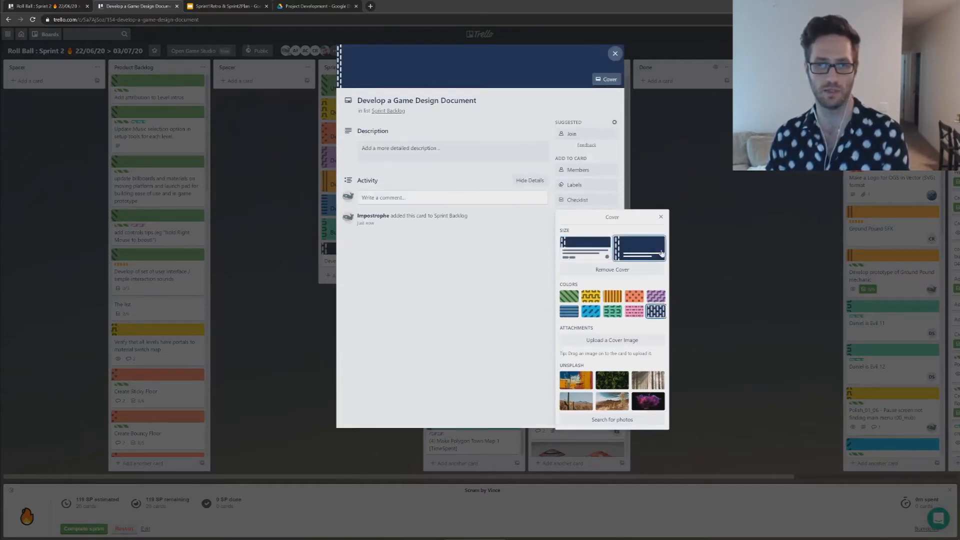
left_click(505, 274)
left_click(311, 297)
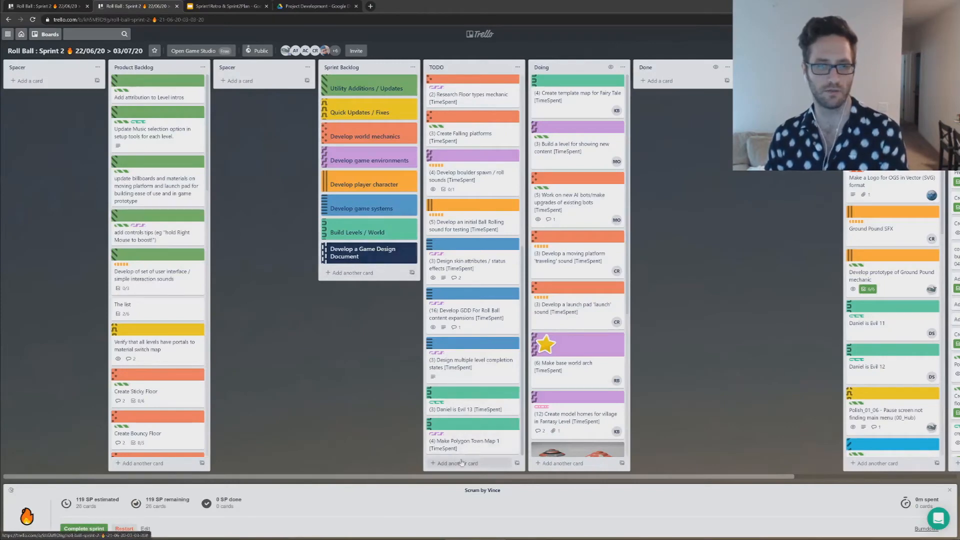
Step: Review the "Develop GDD For Roll Ball content expansions" card in the TODO list and archive it
left_click(469, 312)
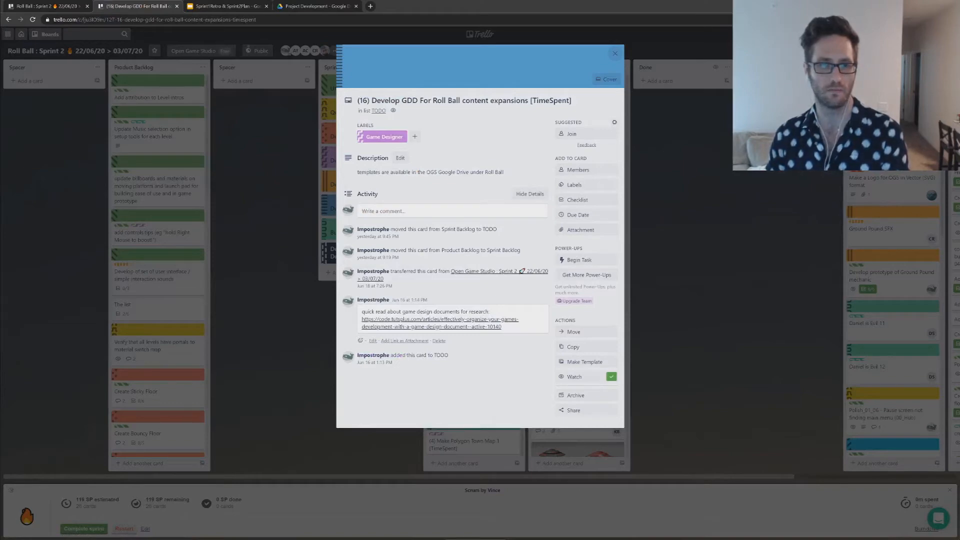
left_click(273, 337)
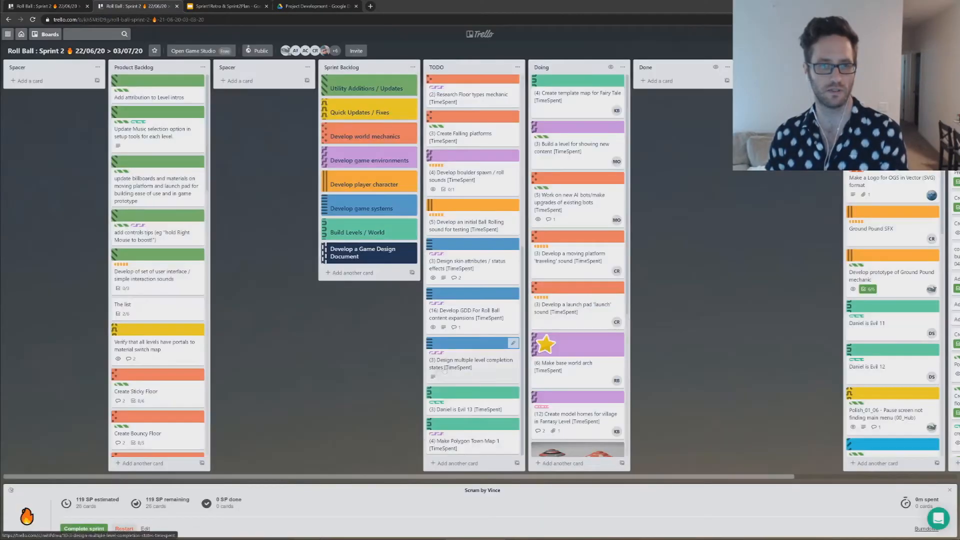
left_click(513, 295)
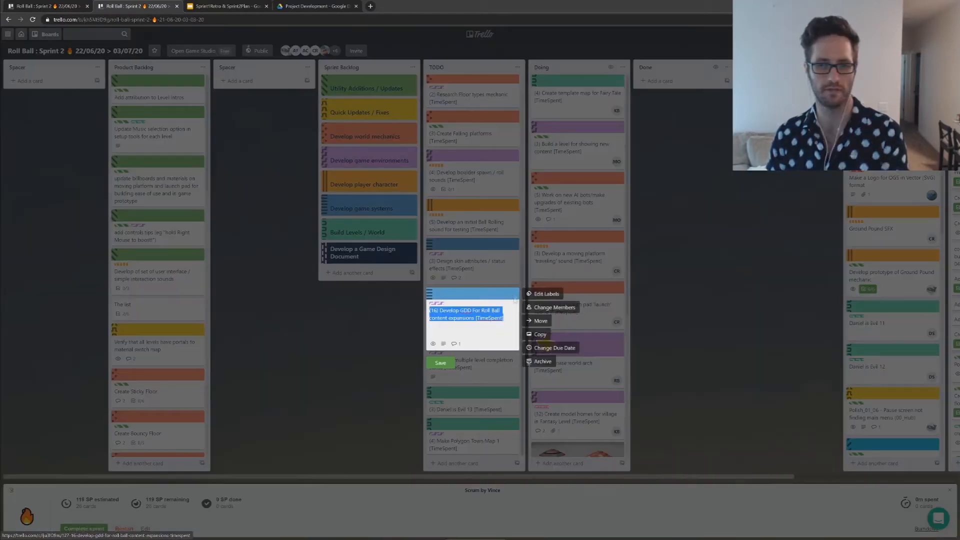
left_click(544, 361)
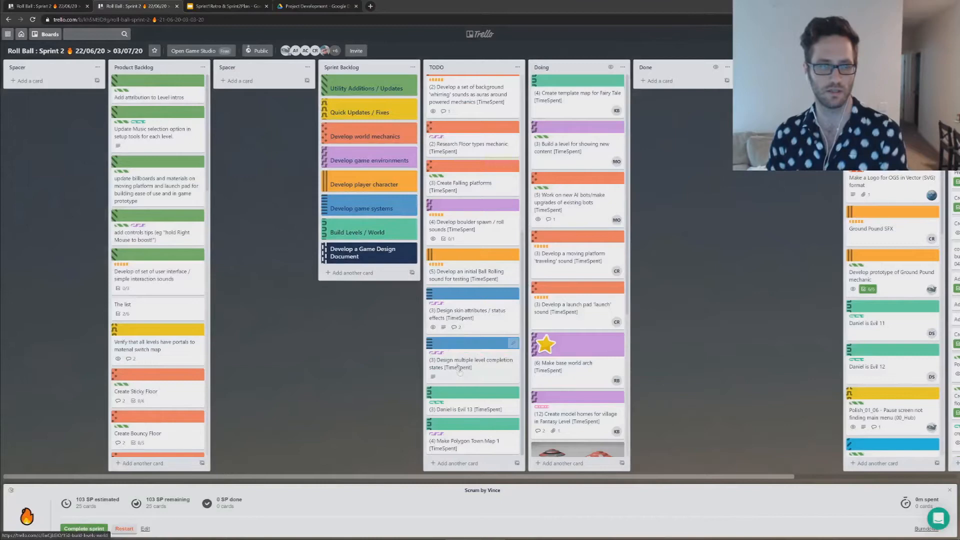
Step: Add a card titled "Develop GDD: Player Abilities" to the end of the TODO list
left_click(434, 465)
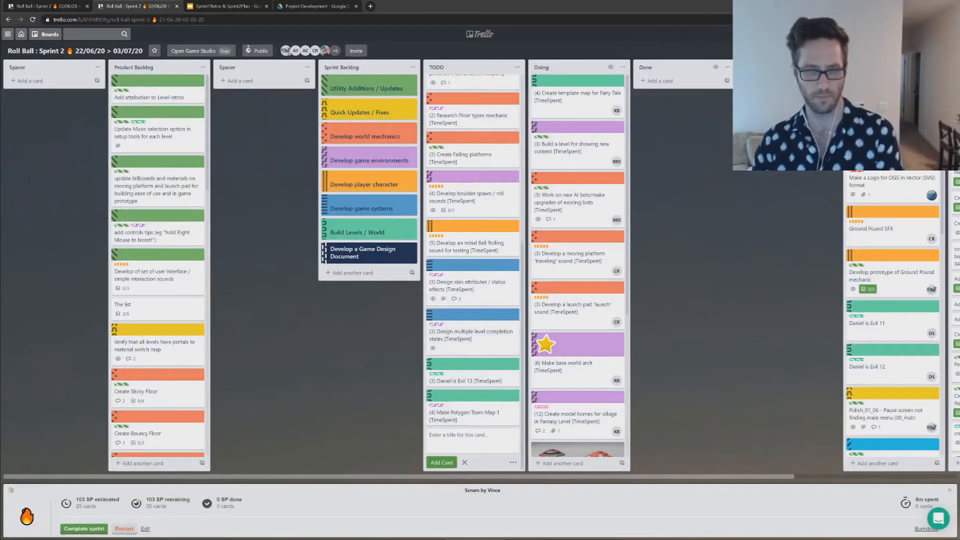
type("Deve")
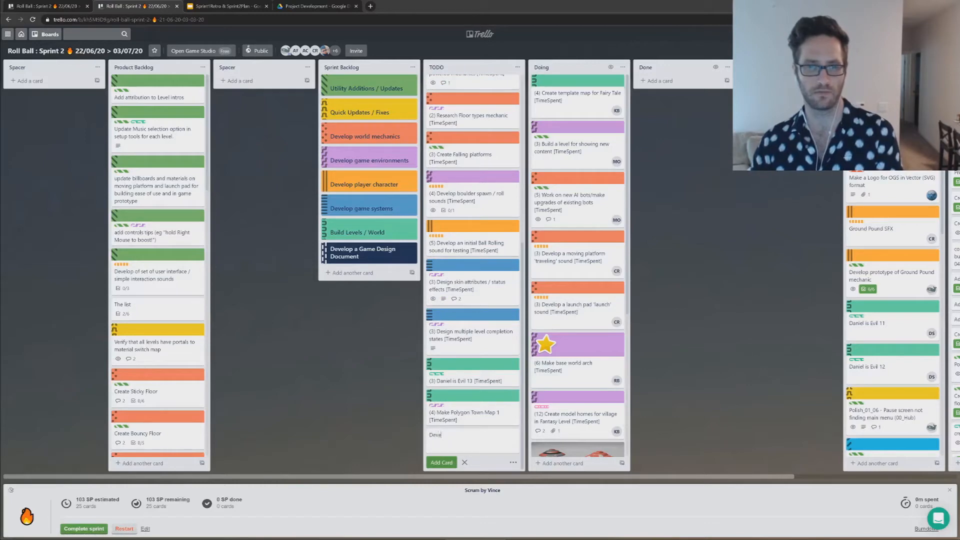
type("lop Game")
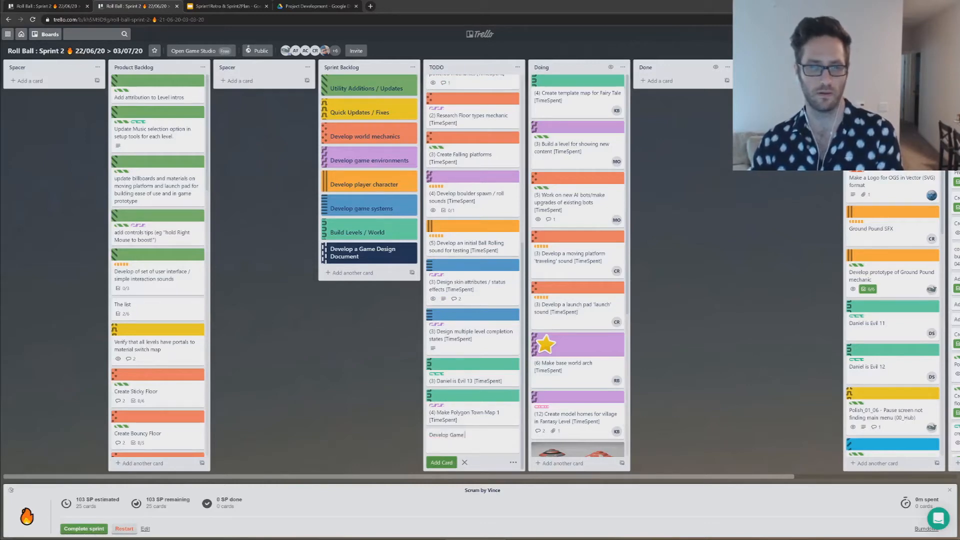
type("DD")
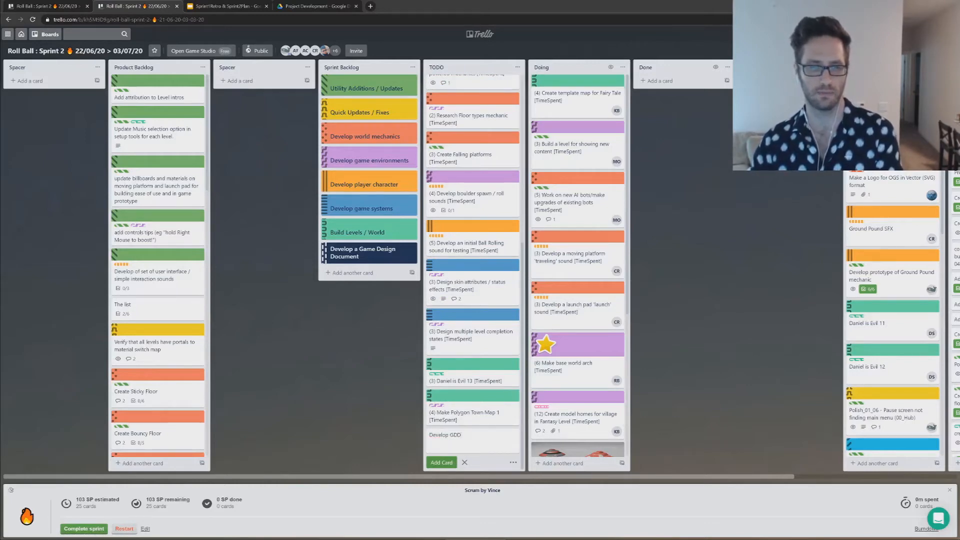
type(" : Player Abilities")
key("Return")
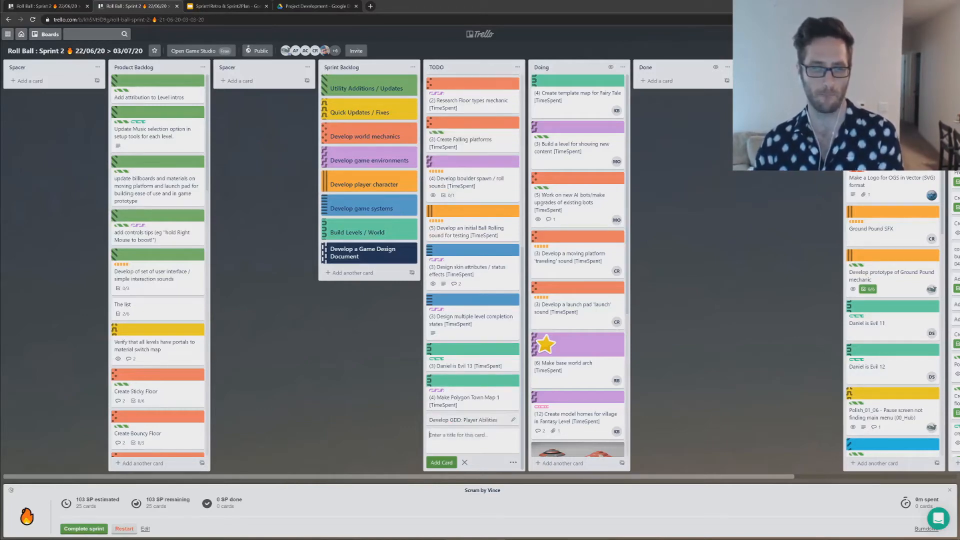
Step: Give the Develop GDD: Player Abilities card a dark navy cover
left_click(460, 421)
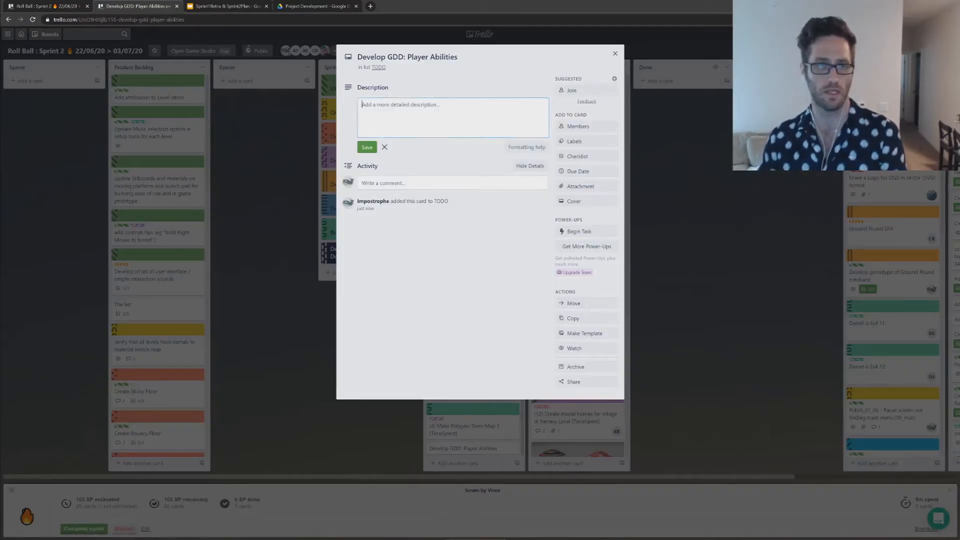
left_click(576, 202)
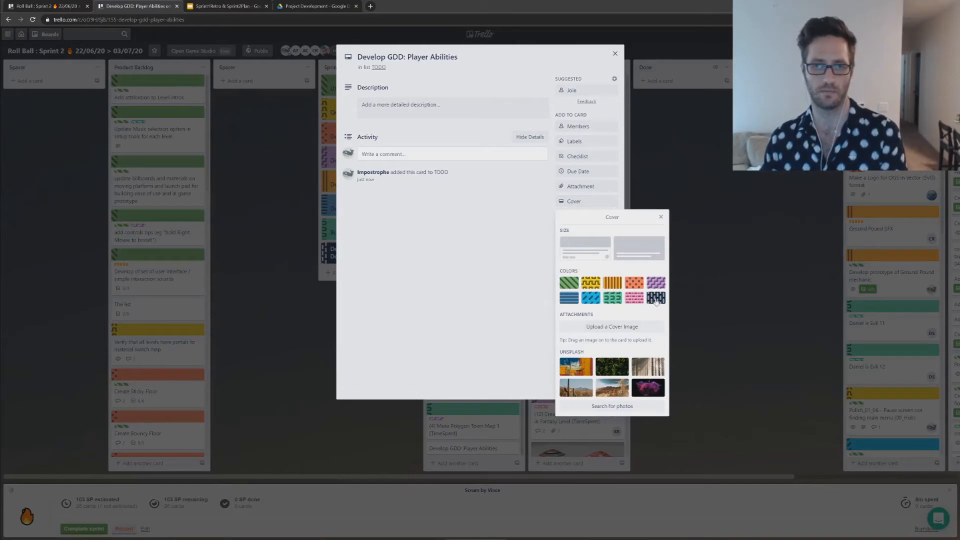
left_click(656, 298)
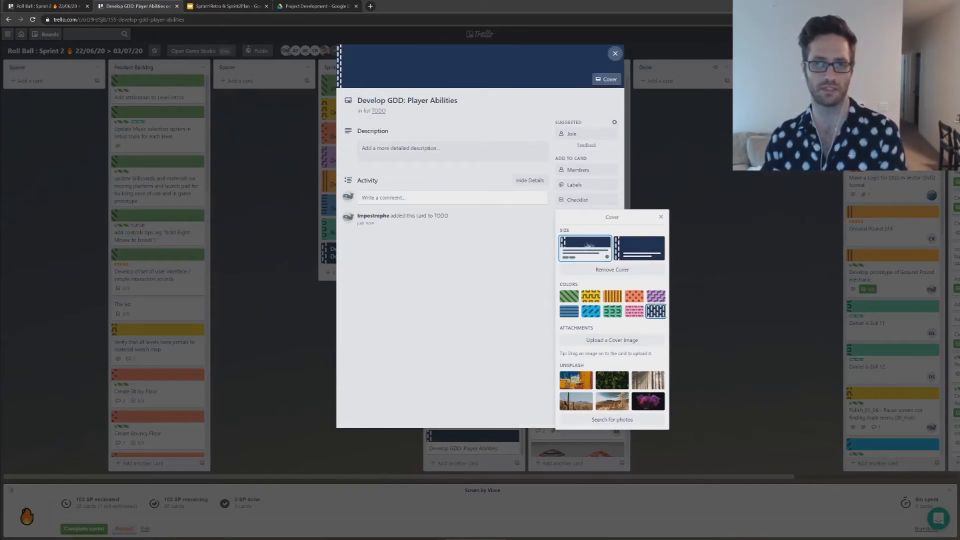
left_click(476, 300)
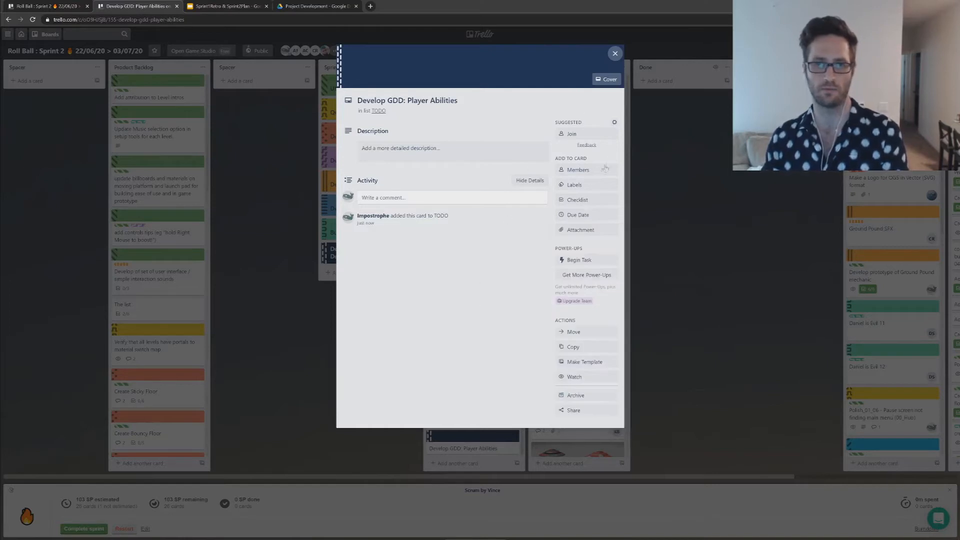
Step: Assign the Game Designer label to the Develop GDD: Player Abilities card
left_click(575, 185)
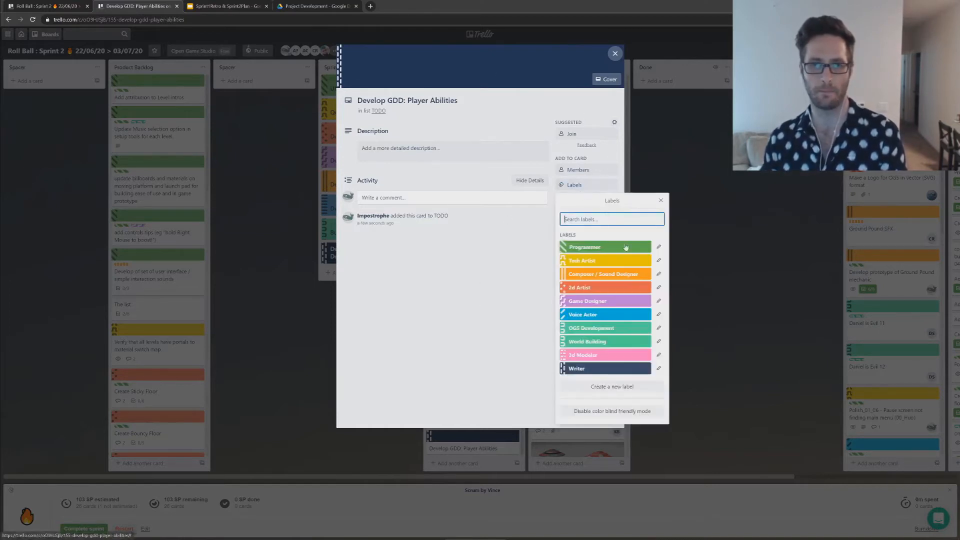
left_click(593, 301)
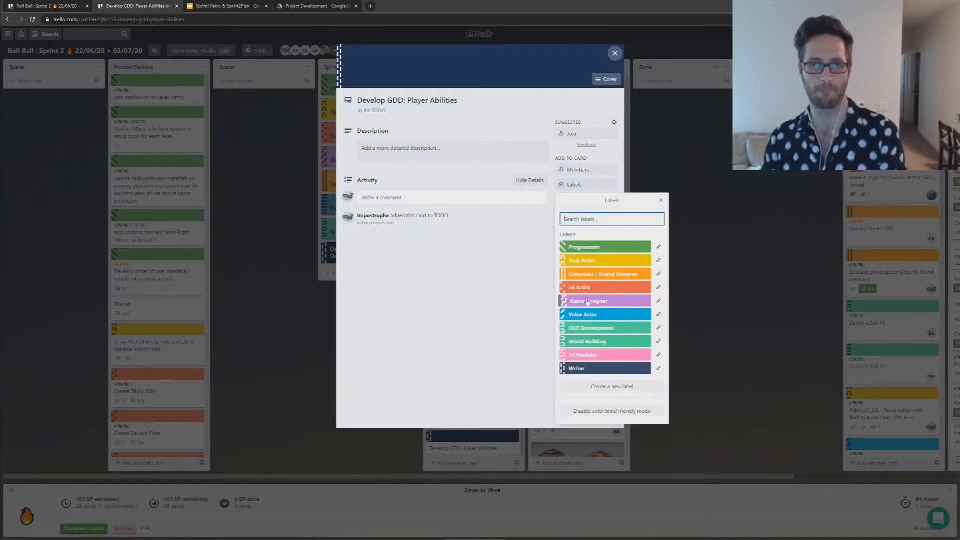
left_click(461, 305)
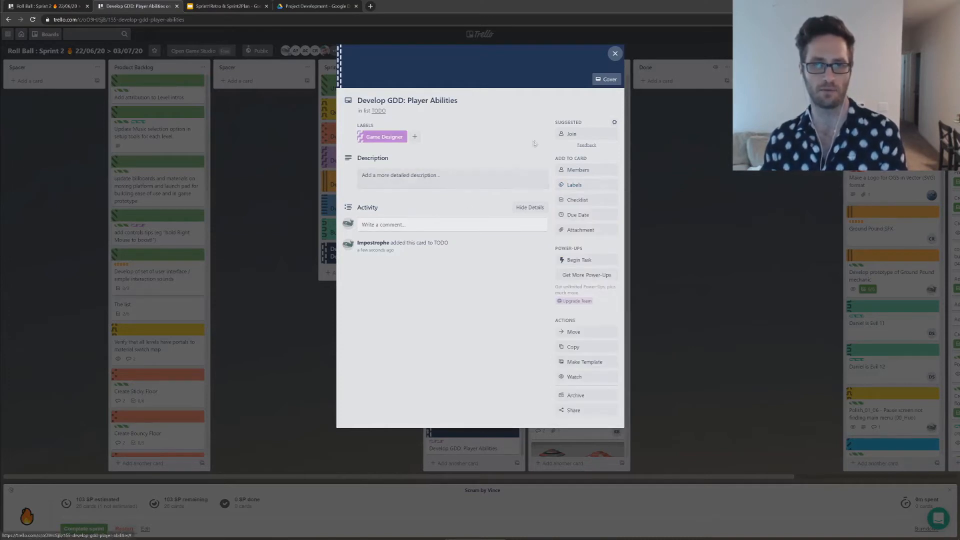
Step: Begin the card's description with the user-story opening "As a ____, I would like to", leaving the role blank
left_click(467, 186)
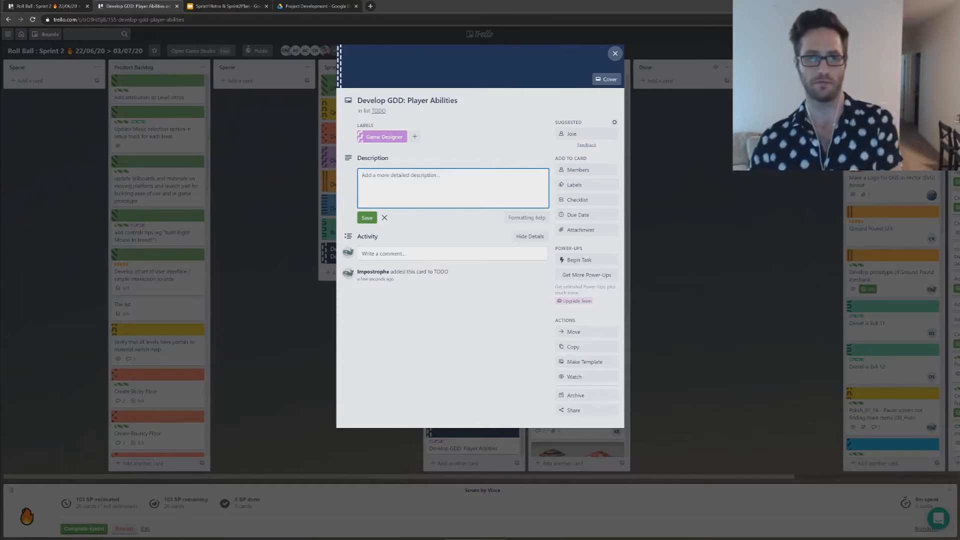
type("As a user")
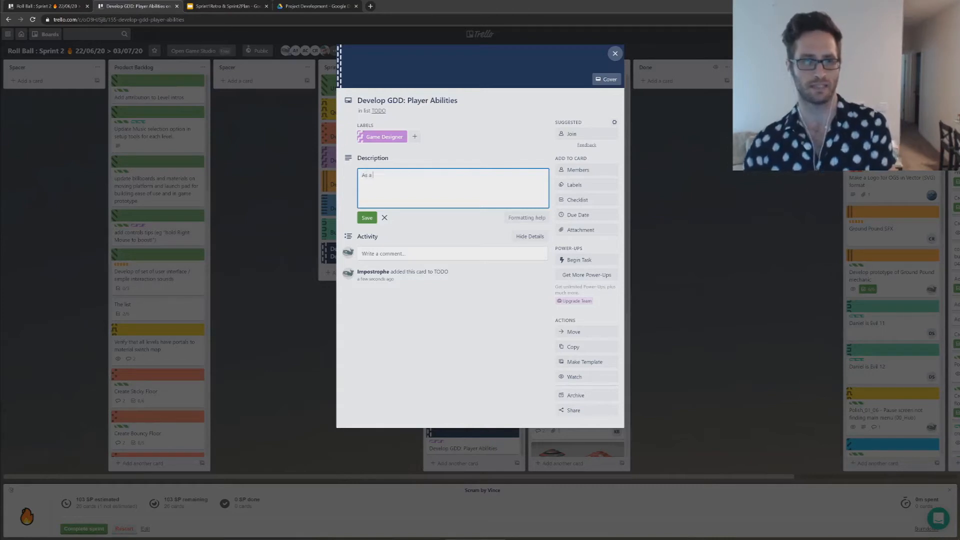
key("BackSpace")
key("BackSpace")
key("BackSpace")
key("BackSpace")
key("ctrl+minus")
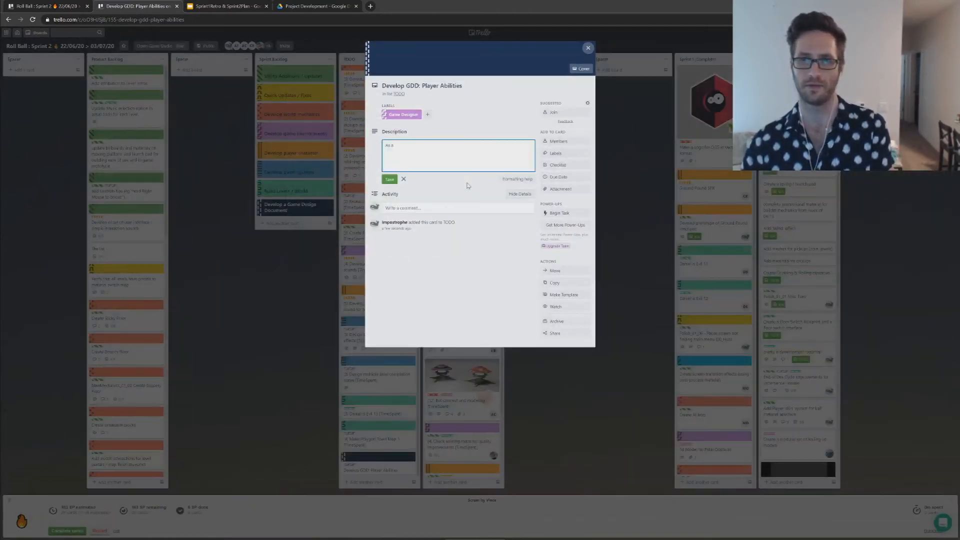
key("ctrl+plus")
type("____")
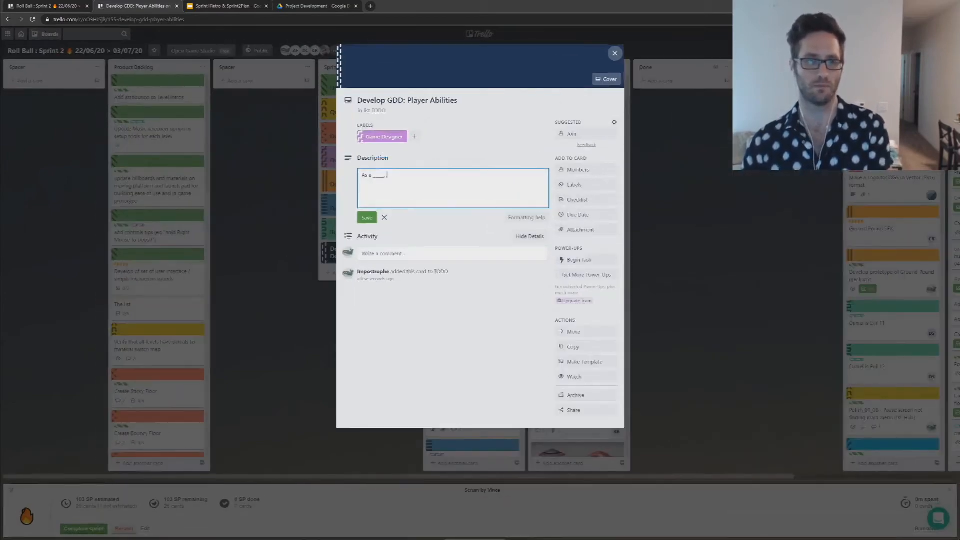
type(", I would like to")
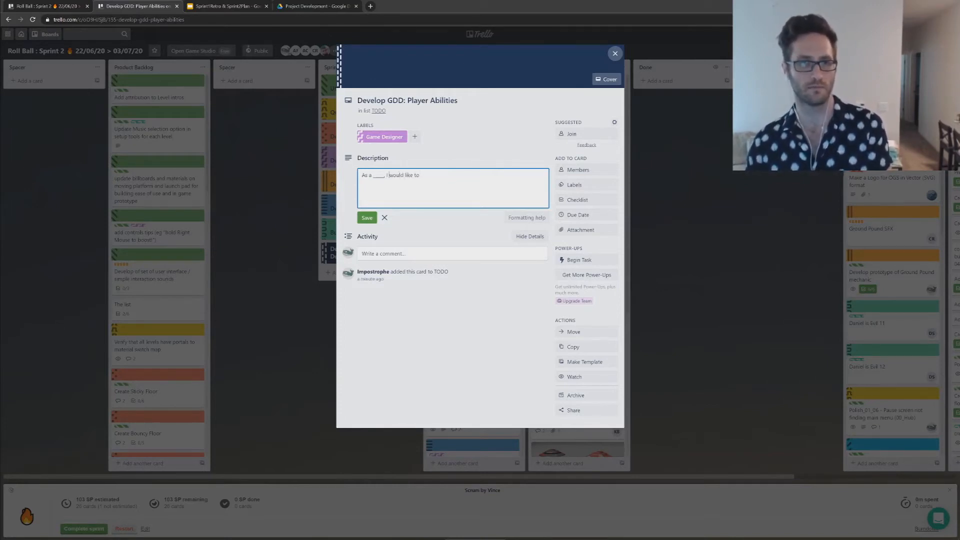
Step: Rework the description into "As a player, I would like to have well-defined abilities planned out for my character ahead of time, so that"
left_click_drag(373, 175, 386, 175)
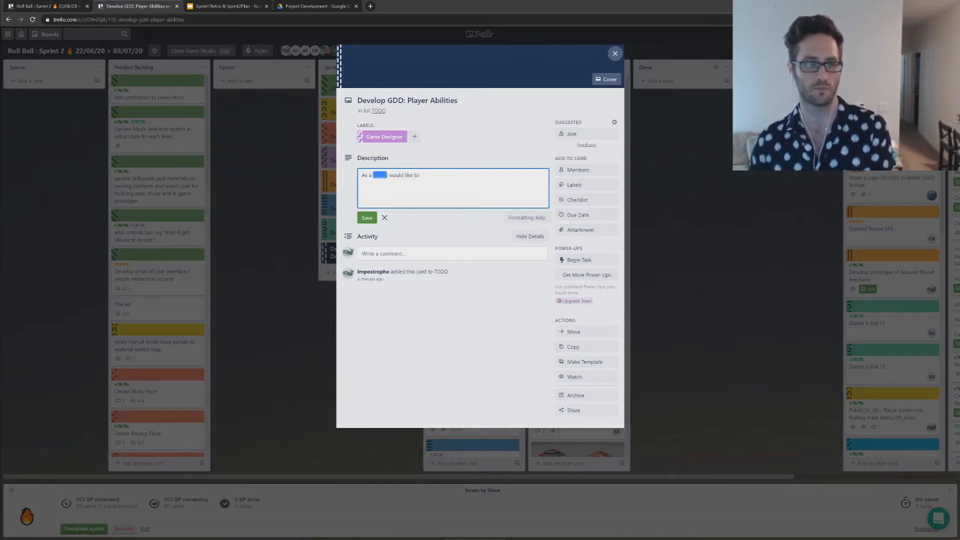
type("player,")
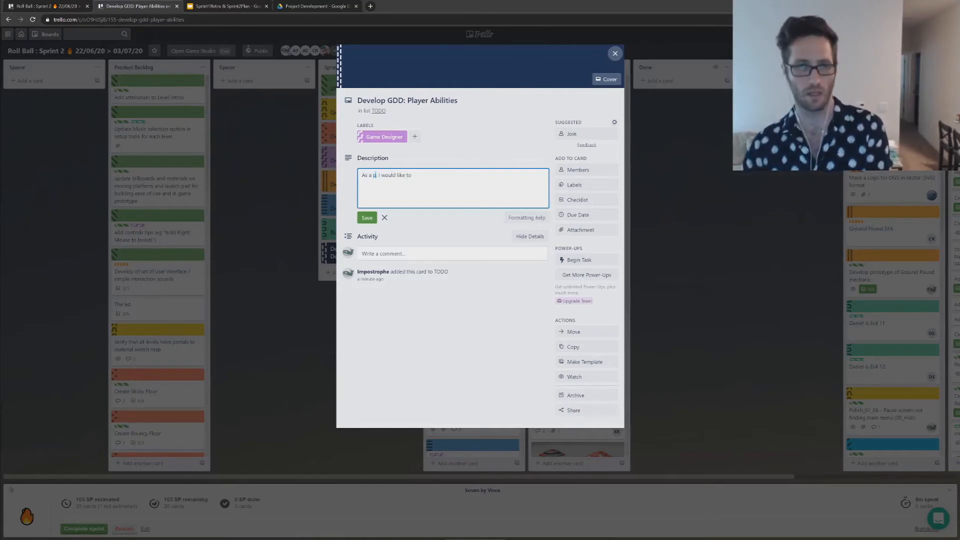
type(" I would like to have")
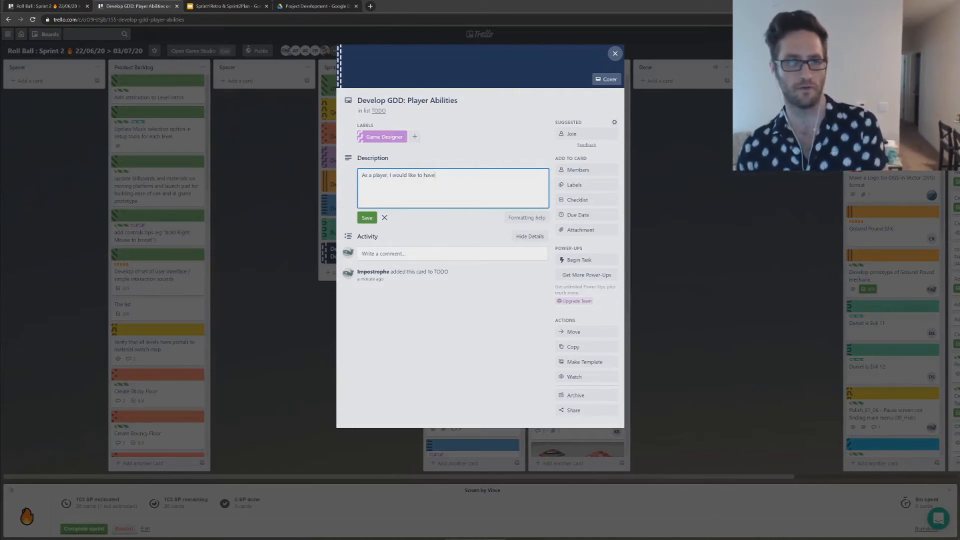
type(" we")
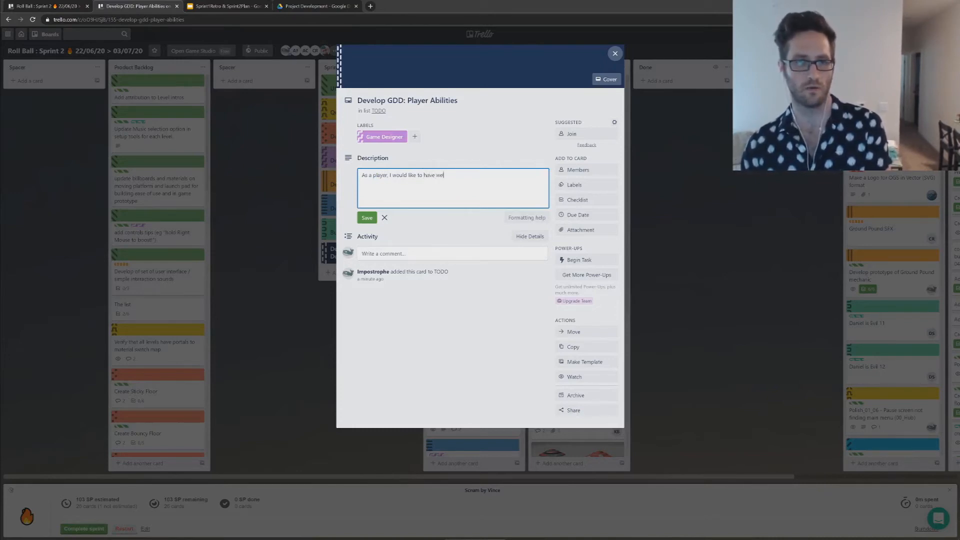
type("ll-defined")
type("a")
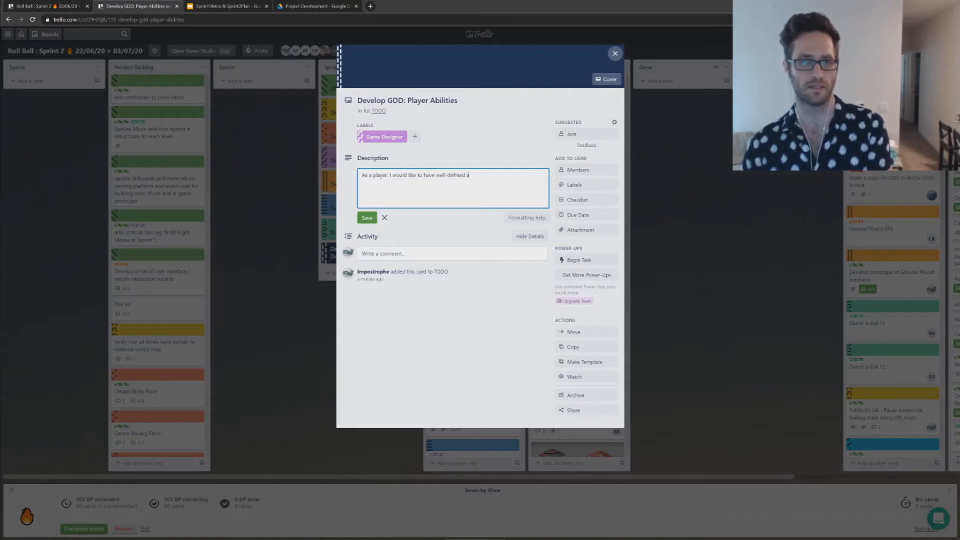
type("bilities p")
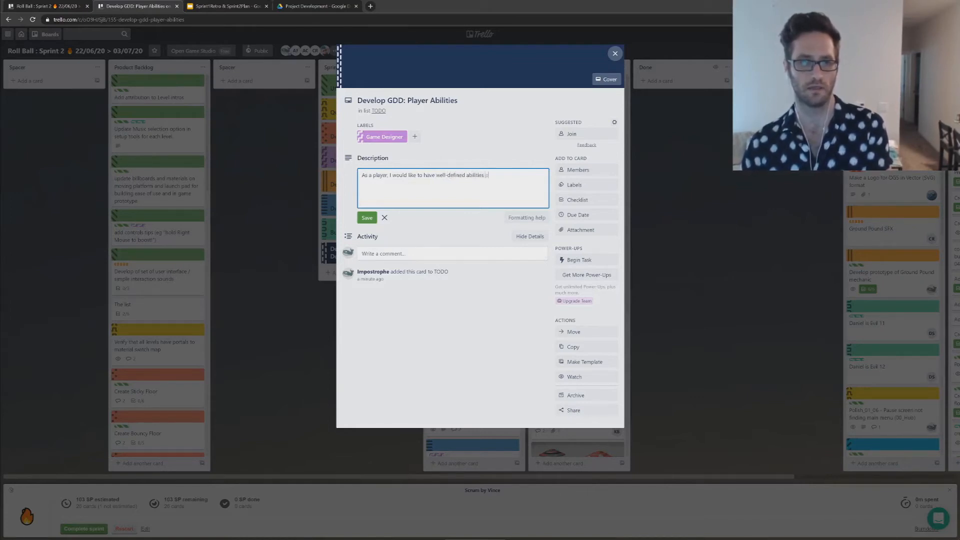
type("lanned out for my")
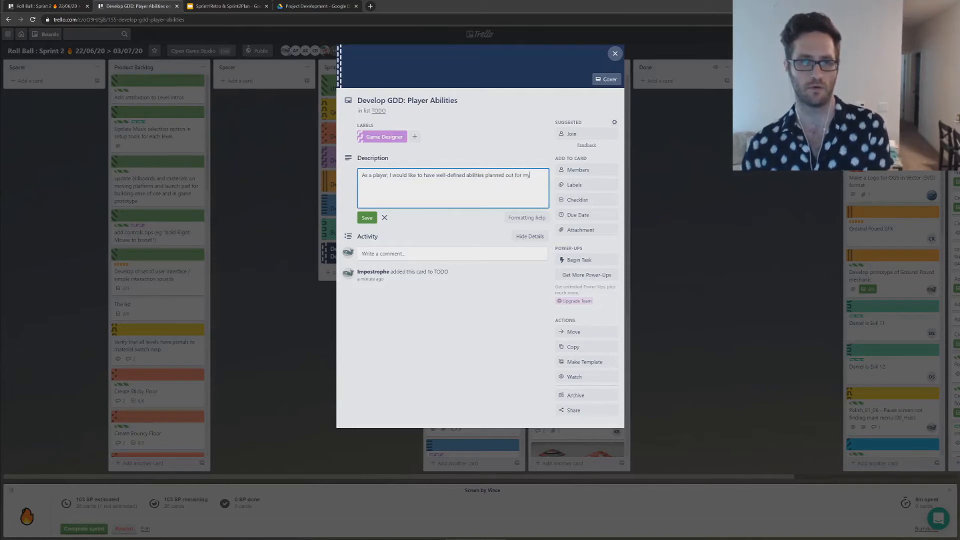
type(" character ahead of")
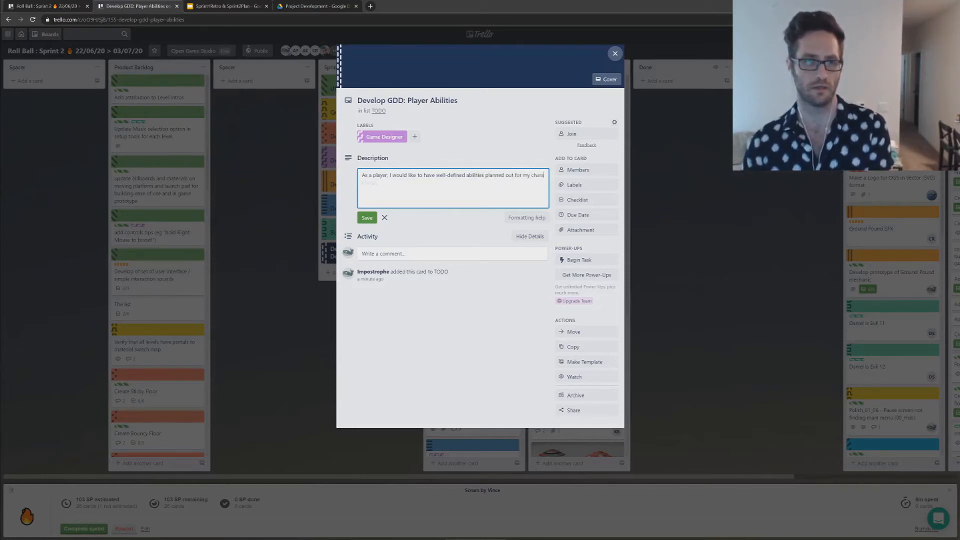
type(" time, so that")
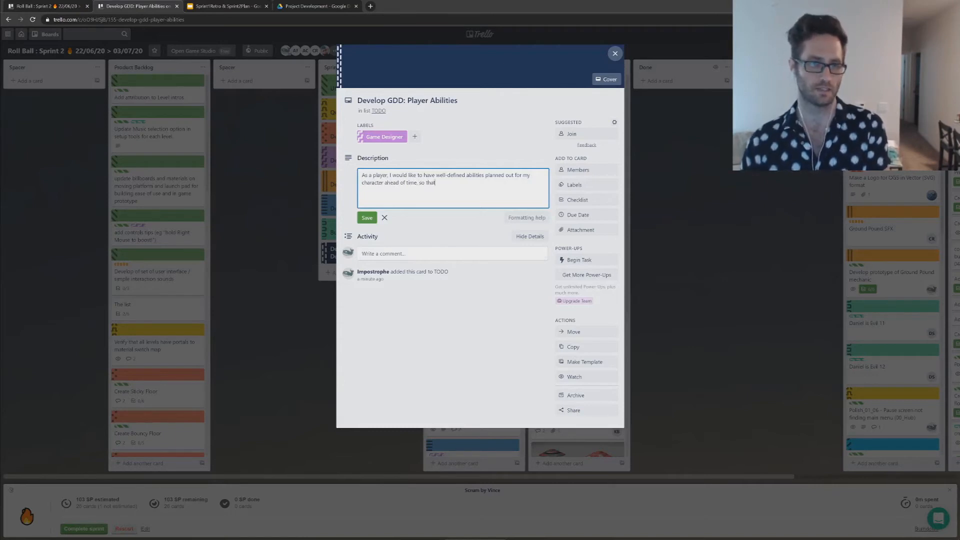
Step: Add the user-story template "as a ___, I would like ____, so that ____" on a separate line below the description's sentence
key("Return")
type("as a ___, I would like")
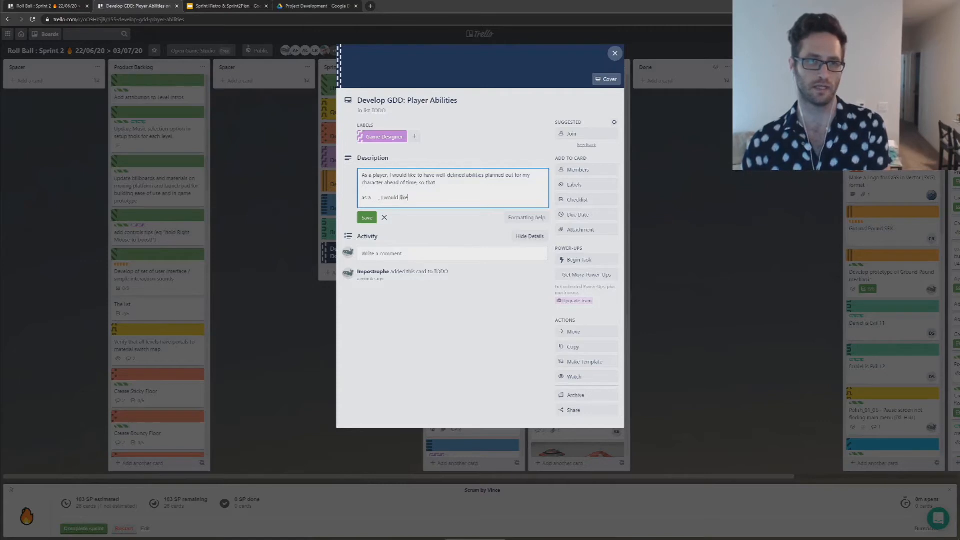
type(" ___, so th")
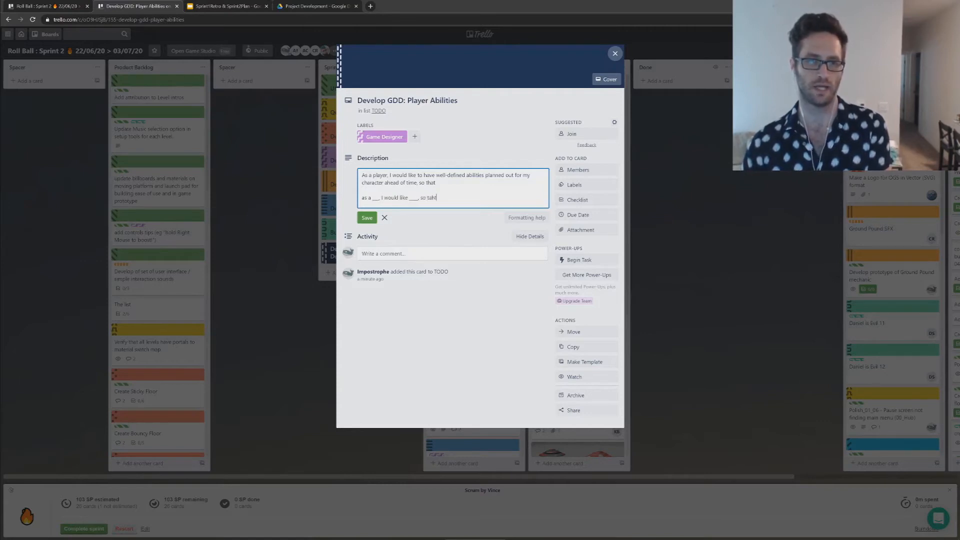
type("at ___")
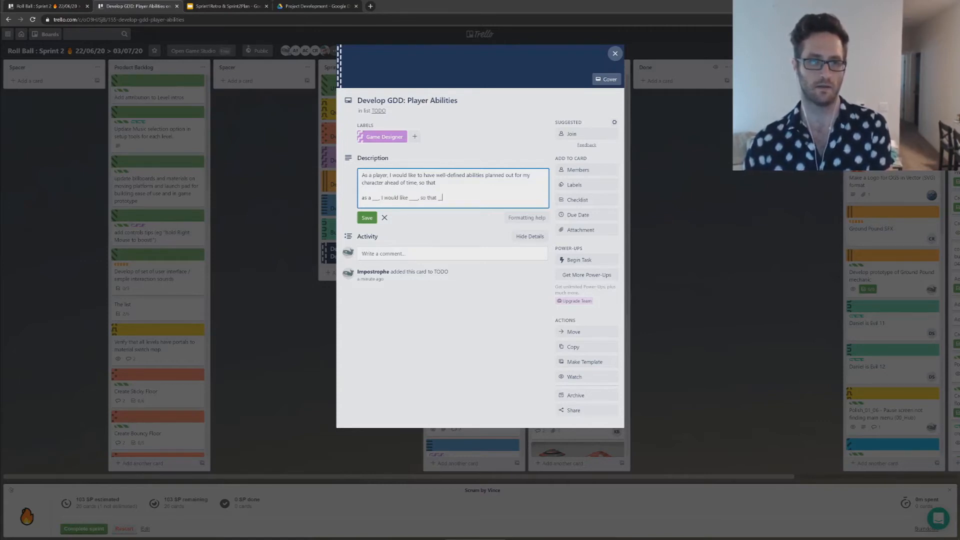
type(".")
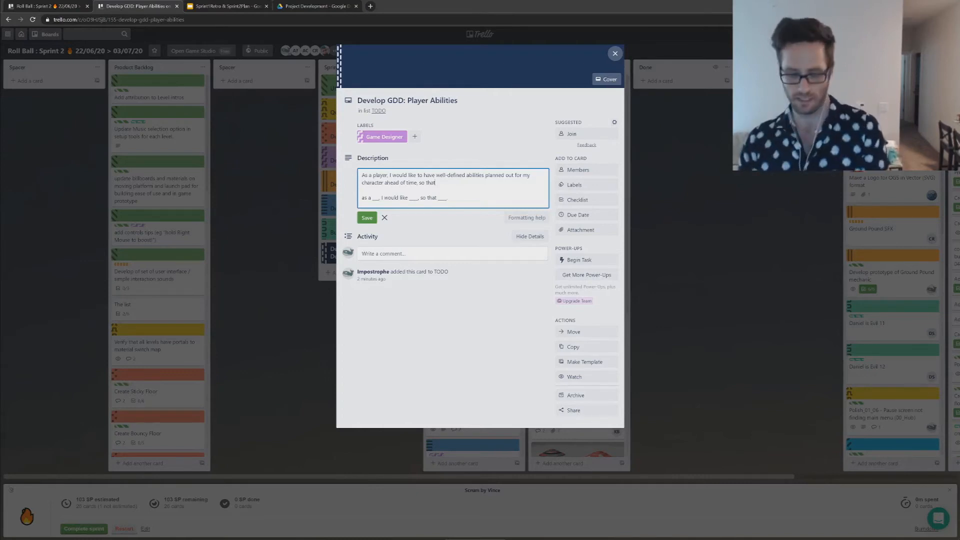
Step: Complete the user story in the description after "so that" with "I can be confident that the design is enjoyable and makes sense"
type("I know")
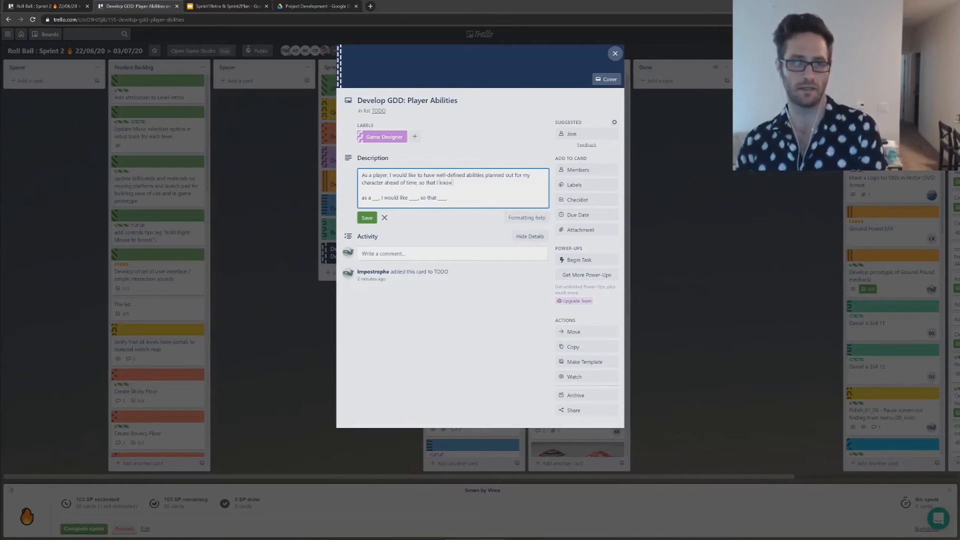
key("BackSpace")
key("BackSpace")
key("BackSpace")
key("BackSpace")
type("can be")
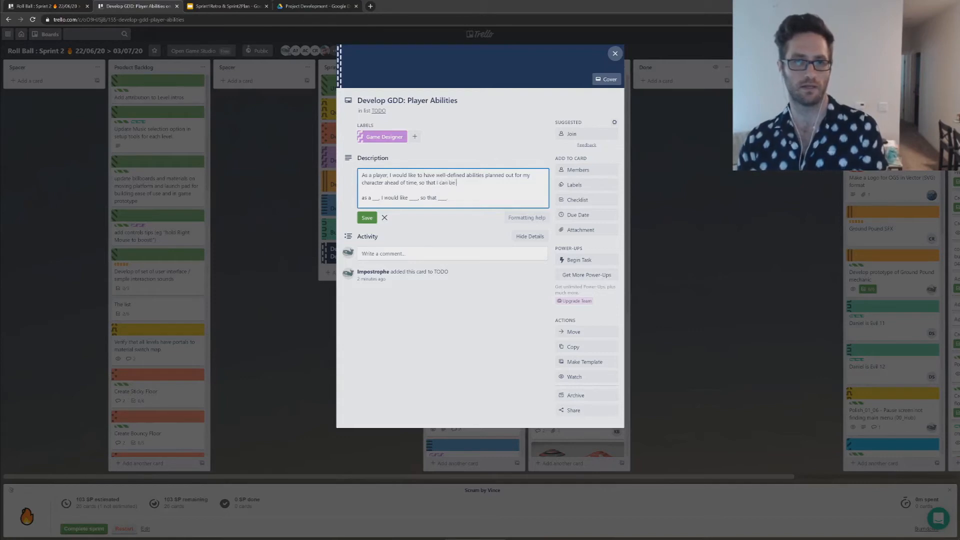
type(" confident that ")
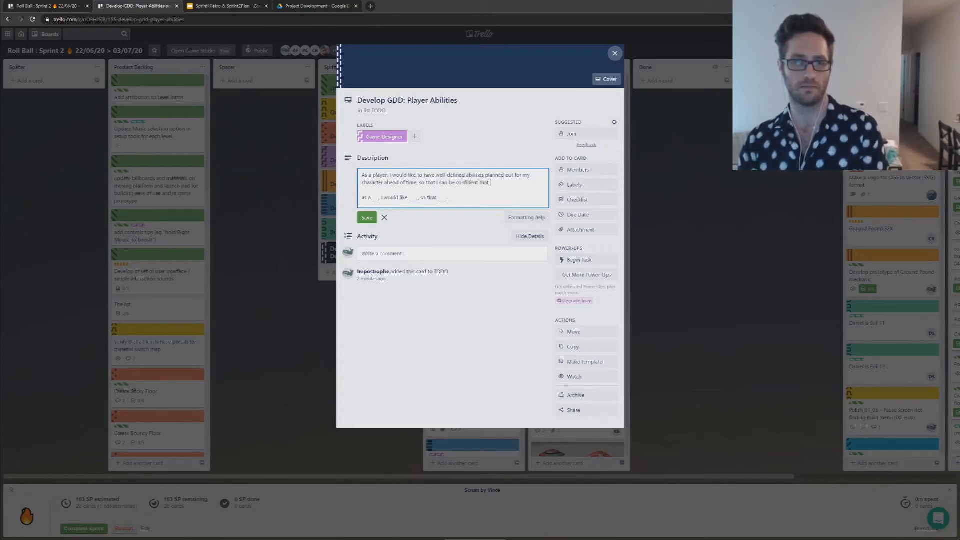
type("the de")
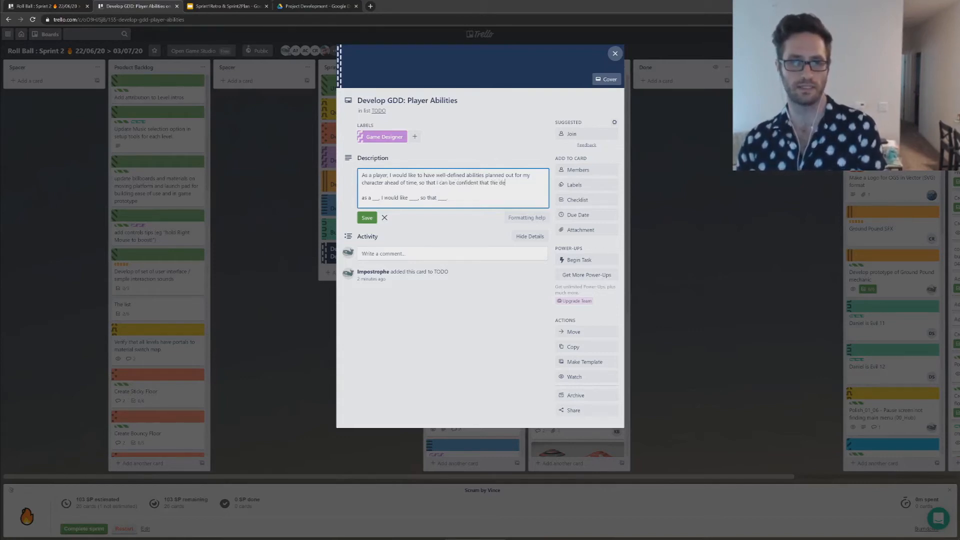
type("sign is enjoy")
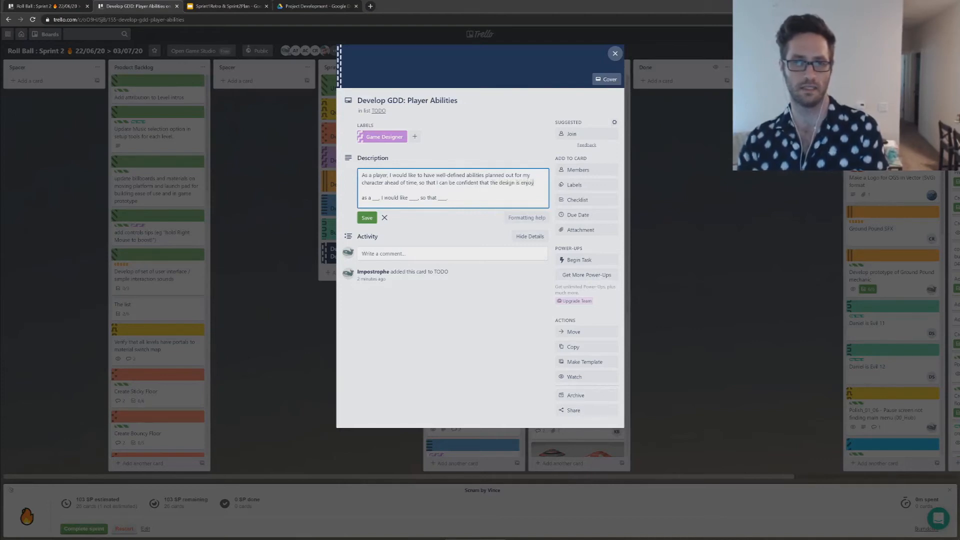
type("able and makes ")
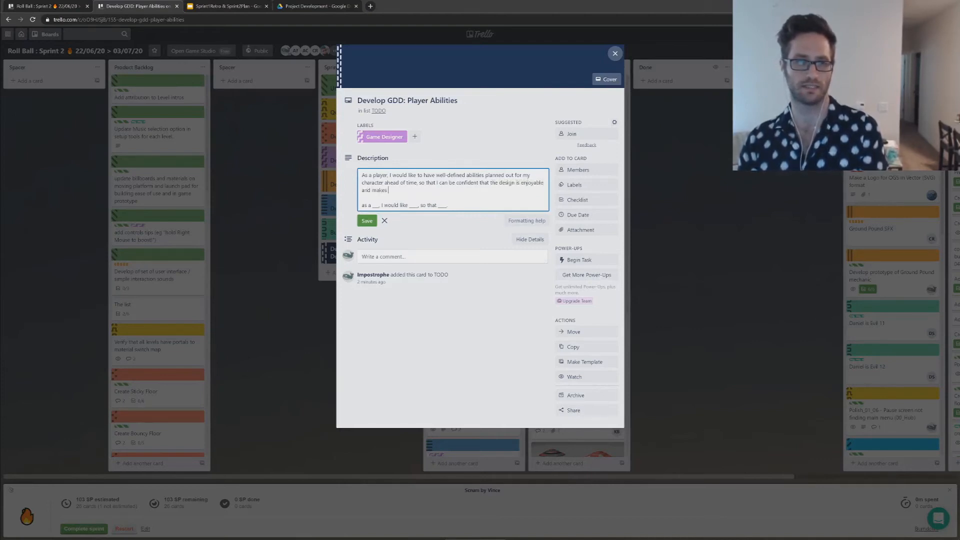
type("sense")
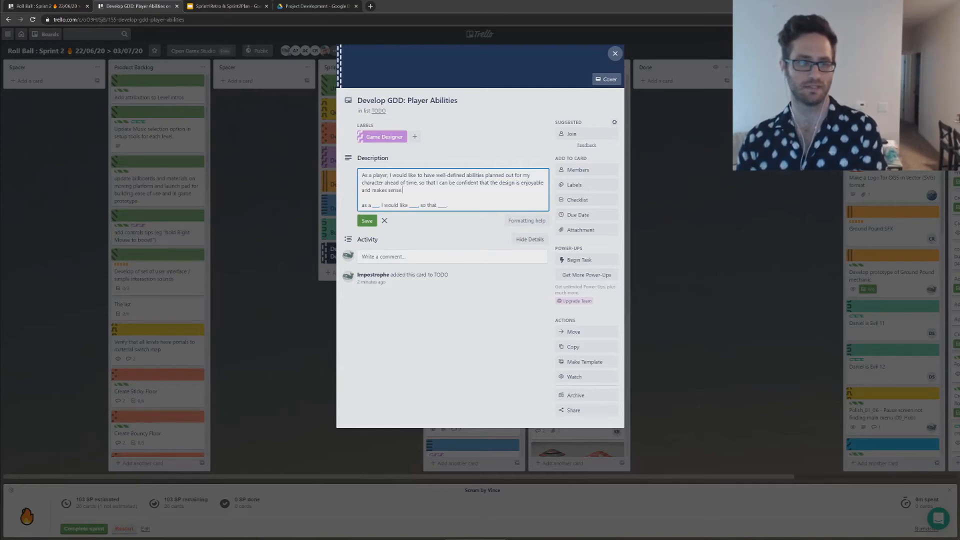
Step: Remove the blank user-story template below the finished sentence and save the card's description
key("ctrl+shift+End")
key("BackSpace")
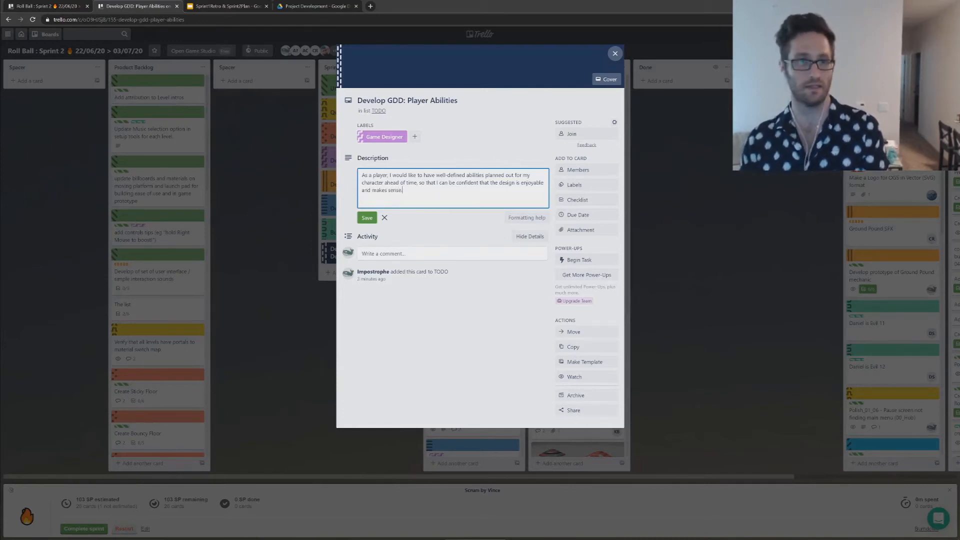
left_click(360, 223)
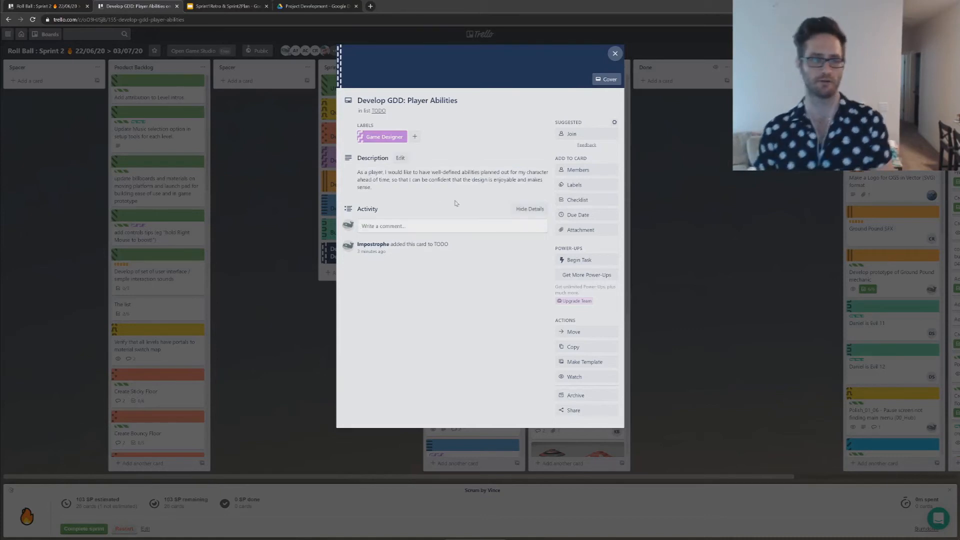
Step: Add the line "notes here about more specifics of the task" below the user story in the description and save it
left_click(400, 158)
key("Down")
key("End")
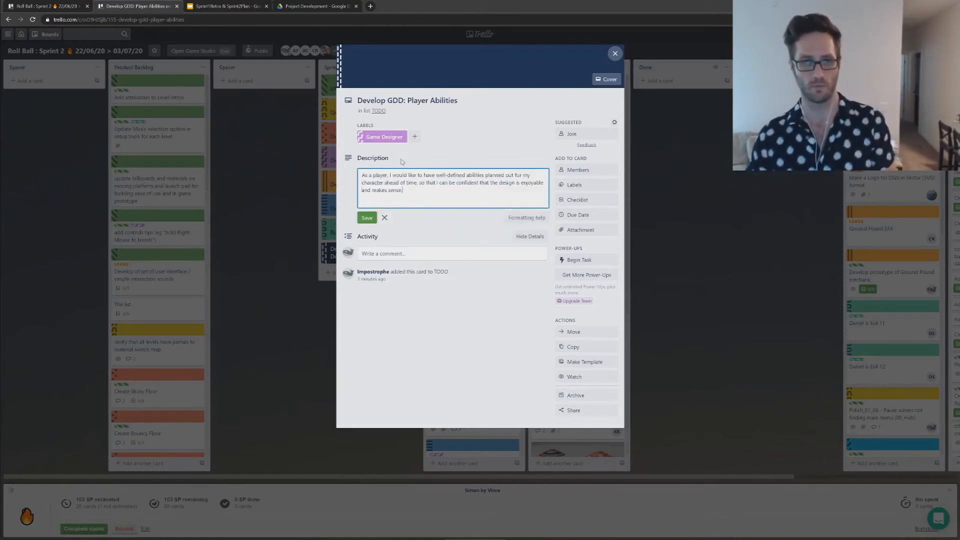
key("Return")
key("Return")
type("notes here about more s")
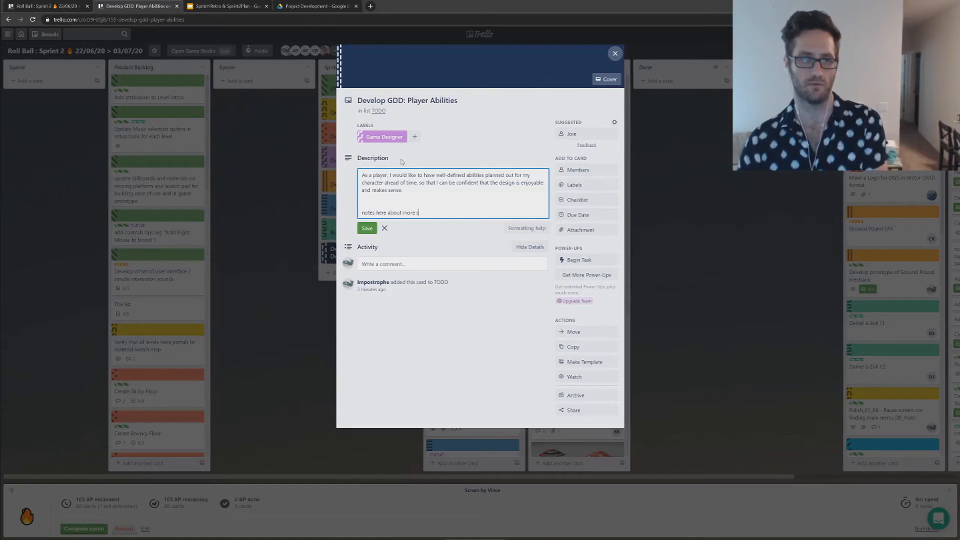
type("pecifics of the tas")
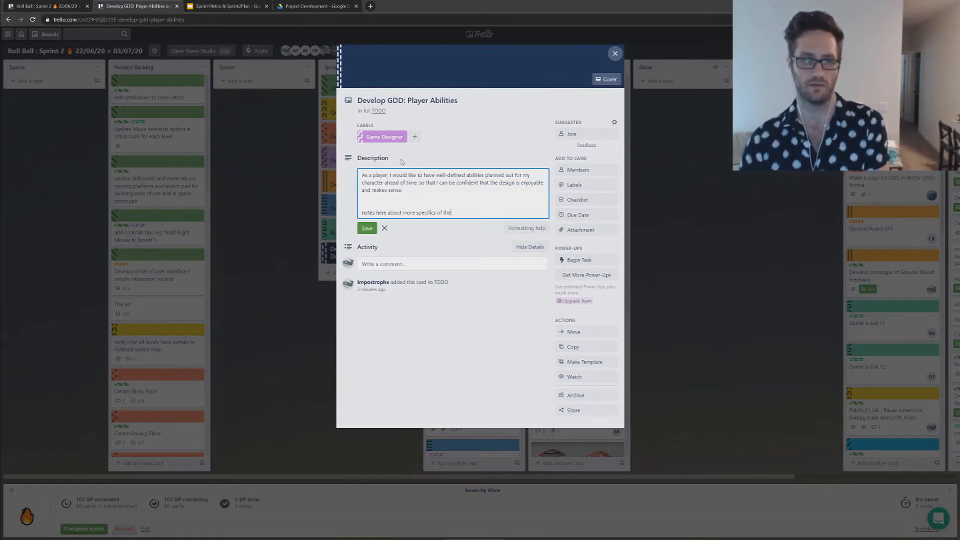
key("ctrl+Return")
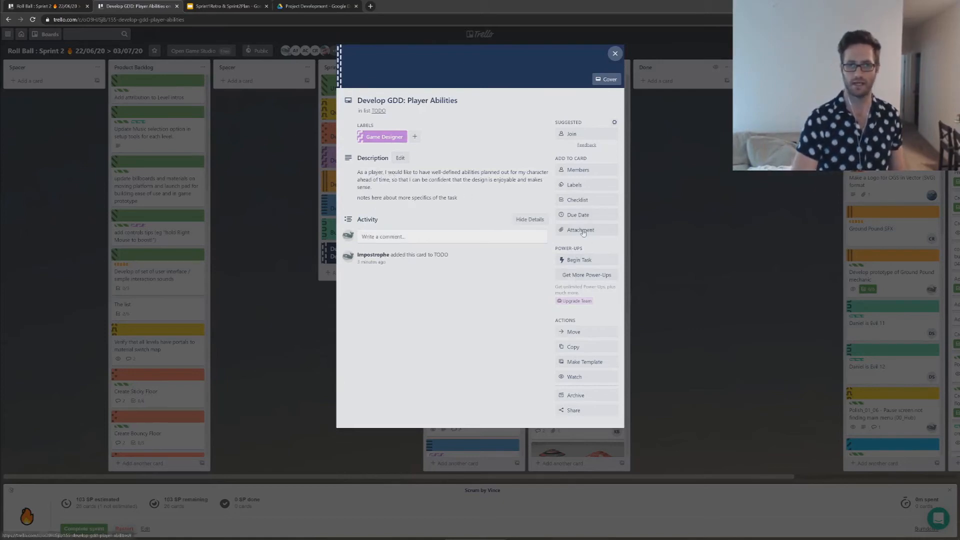
Step: Add a checklist titled "Notes" to the card with the item "more specifics here are probably better than in the description"
left_click(575, 204)
type("Notes")
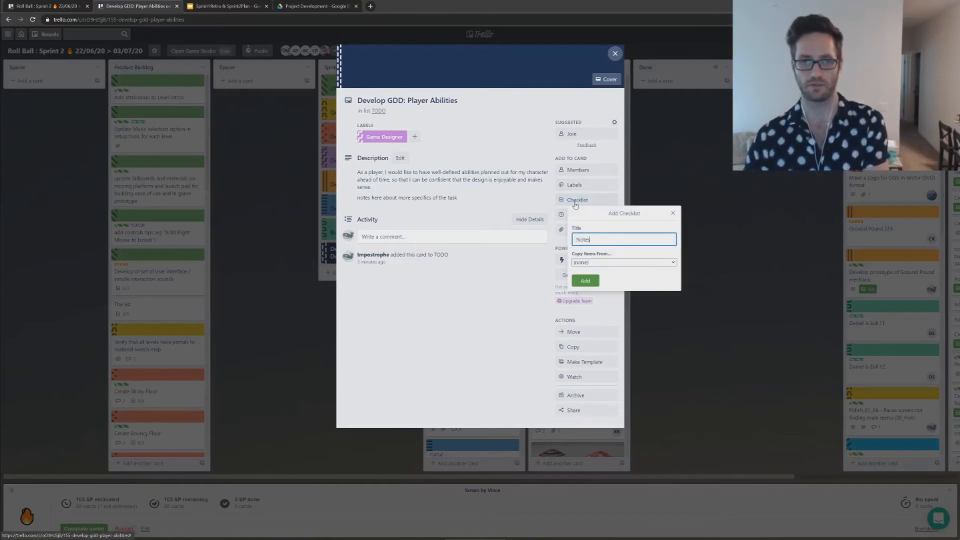
key("Return")
type("more")
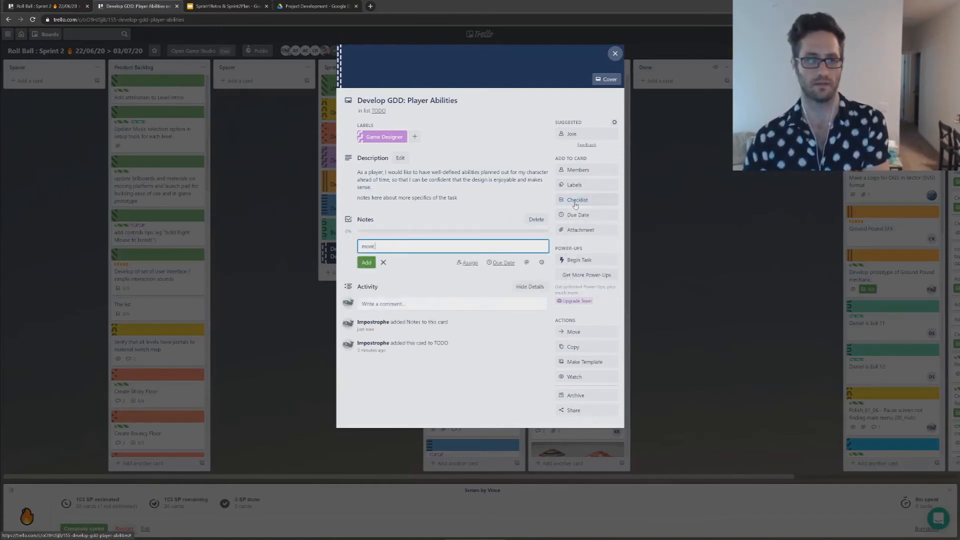
type(" specifics here are p")
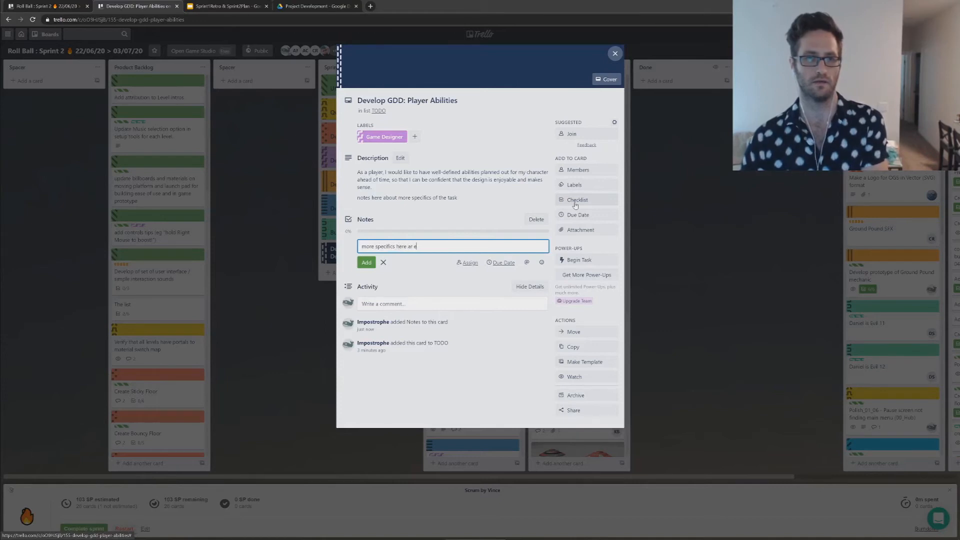
type("ro")
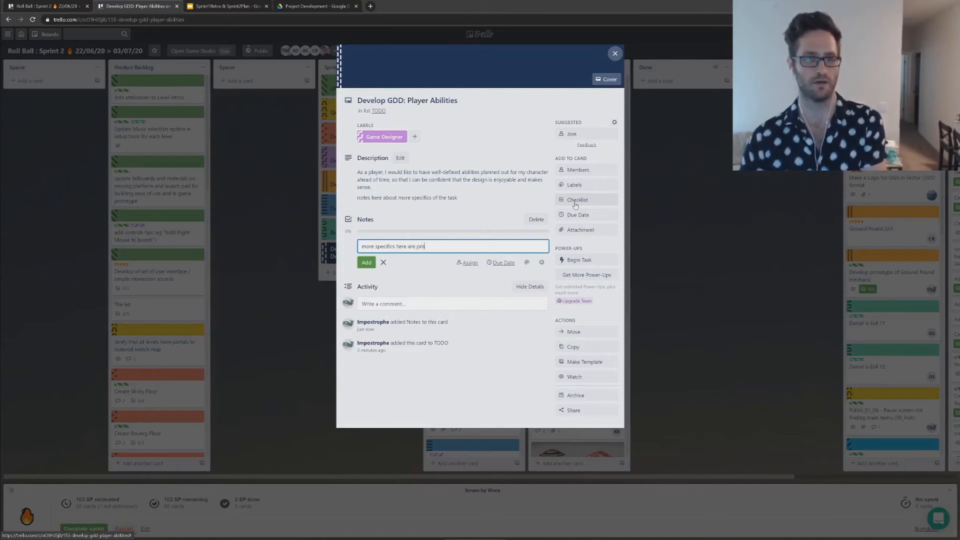
type("bably better thin in")
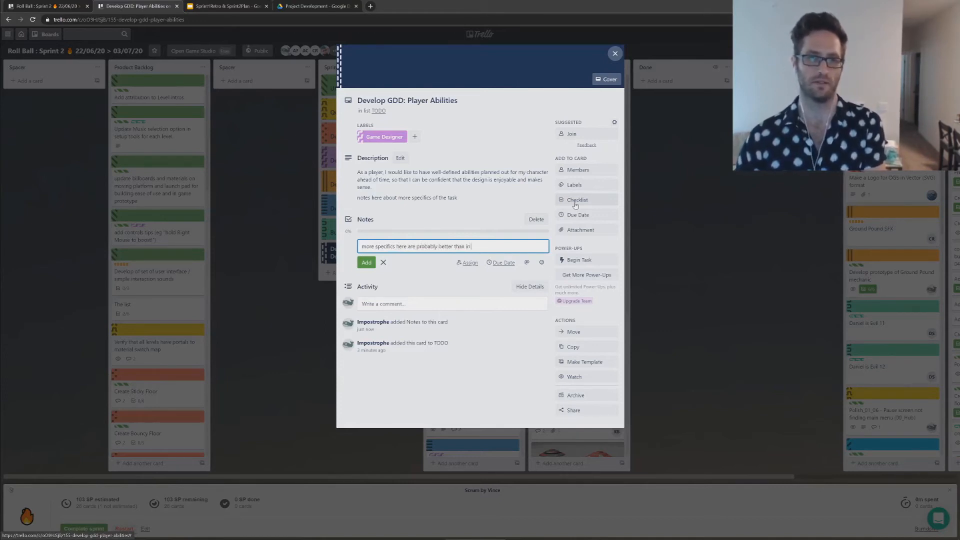
type(" the description")
key("Return")
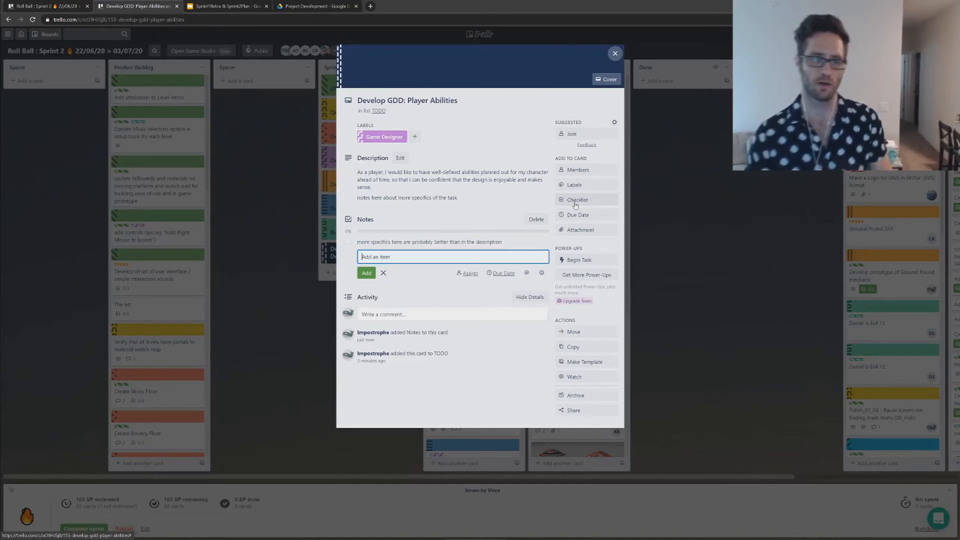
left_click(516, 190)
left_click(419, 409)
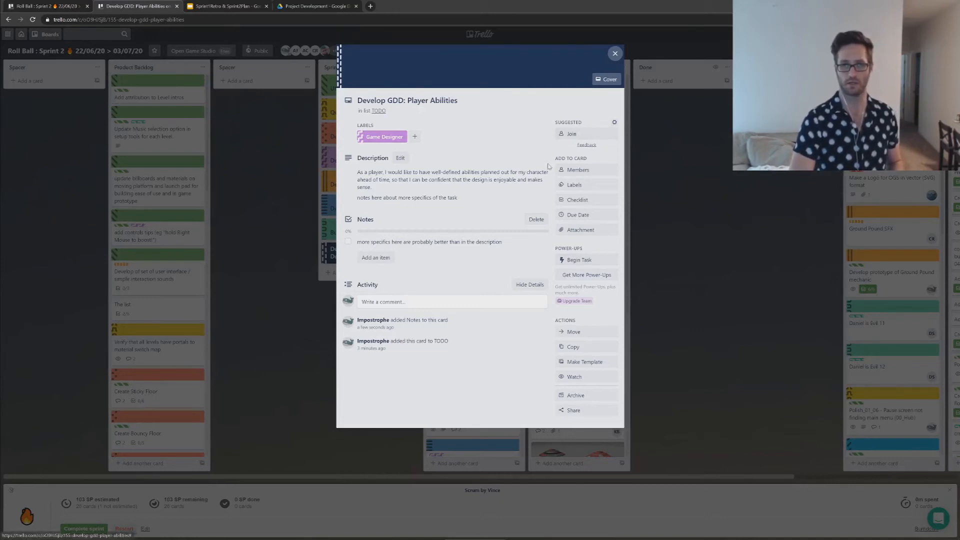
Step: Run the Begin Task power-up on the Develop GDD: Player Abilities card
left_click(573, 261)
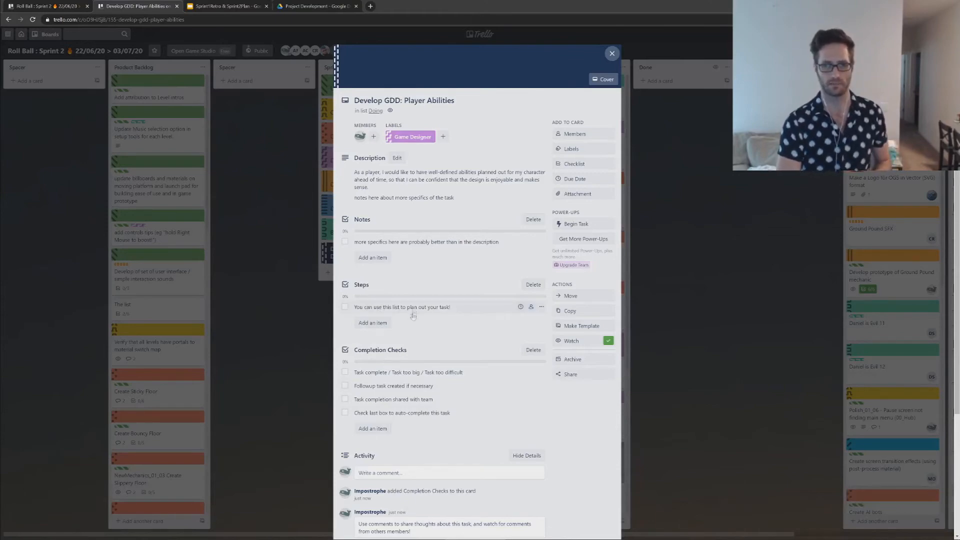
scroll(393, 500, "down", 5)
scroll(390, 220, "up", 4)
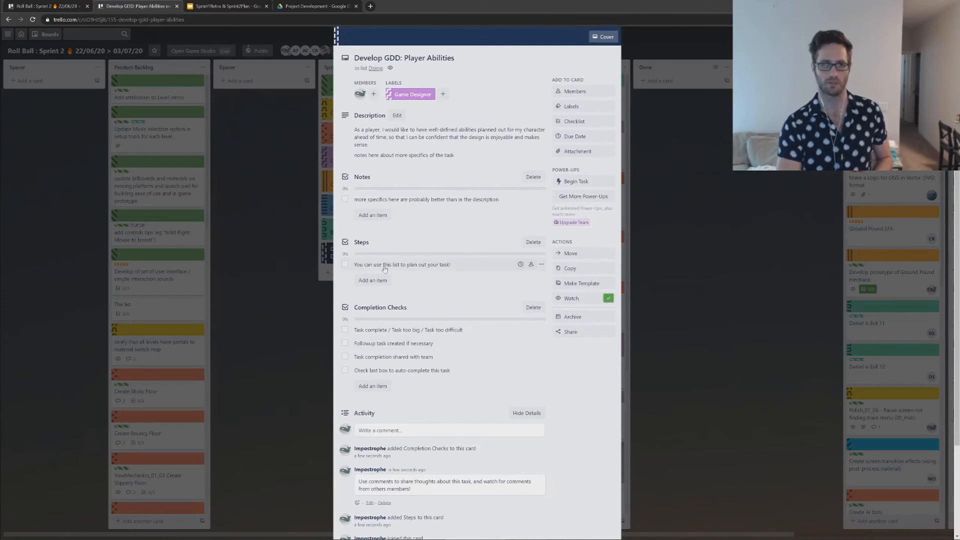
Step: Replace the placeholder item in the Steps checklist with "research some favorite platformers for ability ideas"
left_click(413, 267)
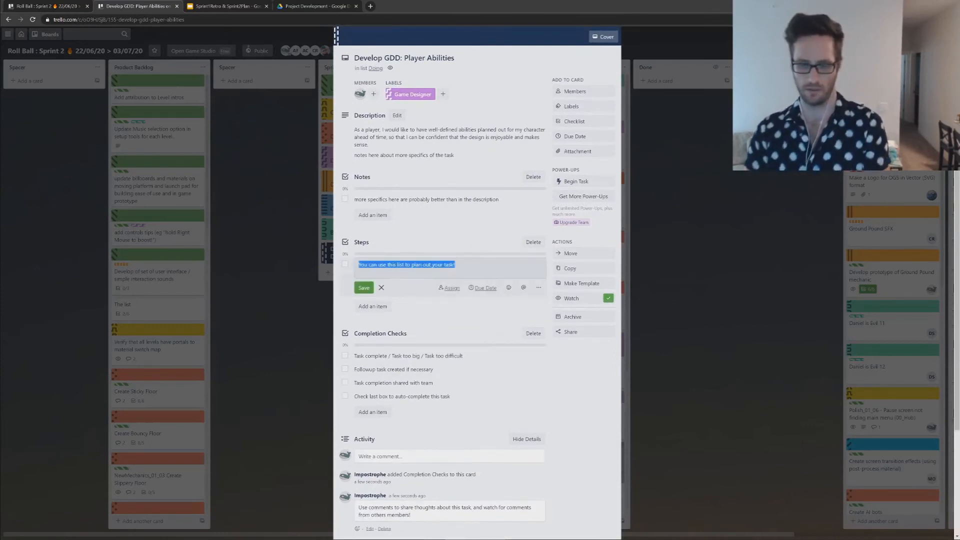
type("brainstorm some favorite p")
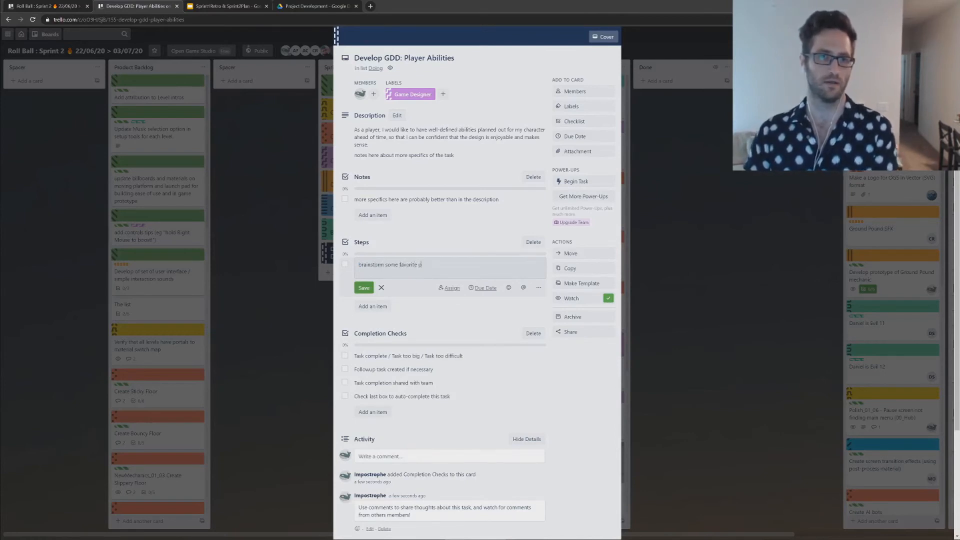
type("latformers for")
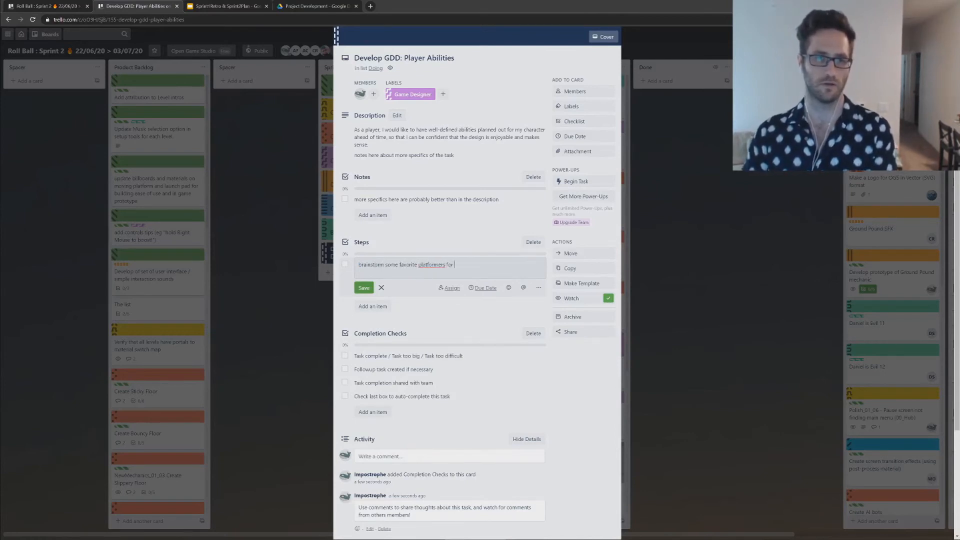
key("BackSpace")
key("BackSpace")
key("BackSpace")
key("BackSpace")
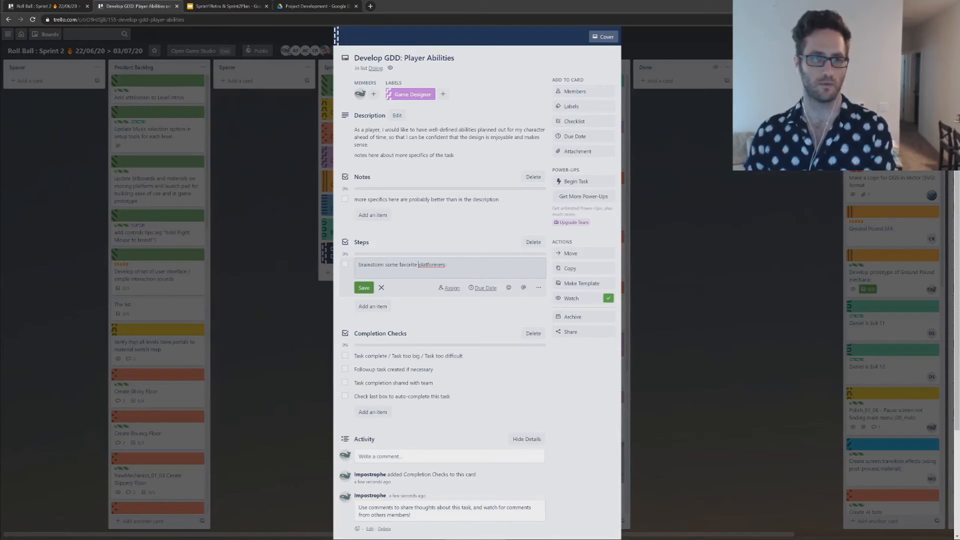
double_click(374, 265)
type("re")
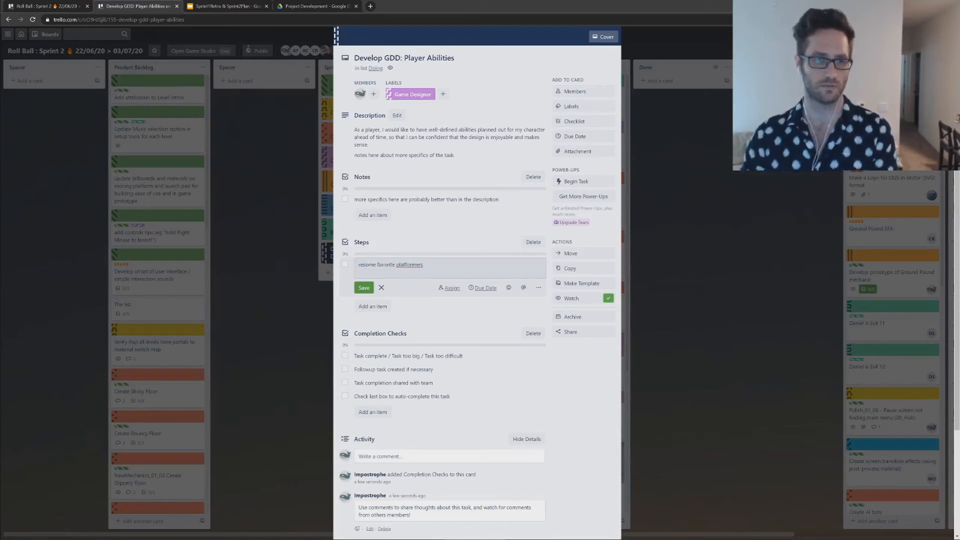
type("searc")
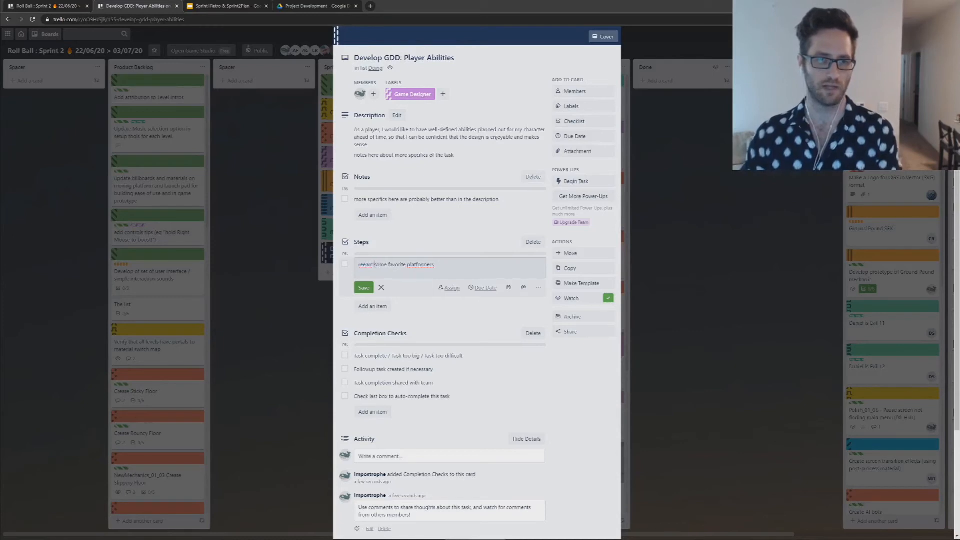
type("h ")
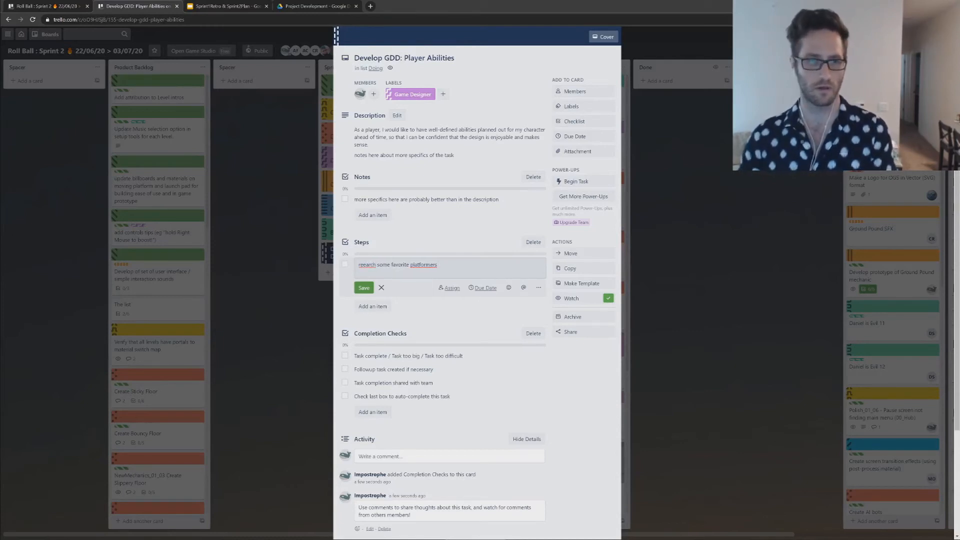
type("or ability idea")
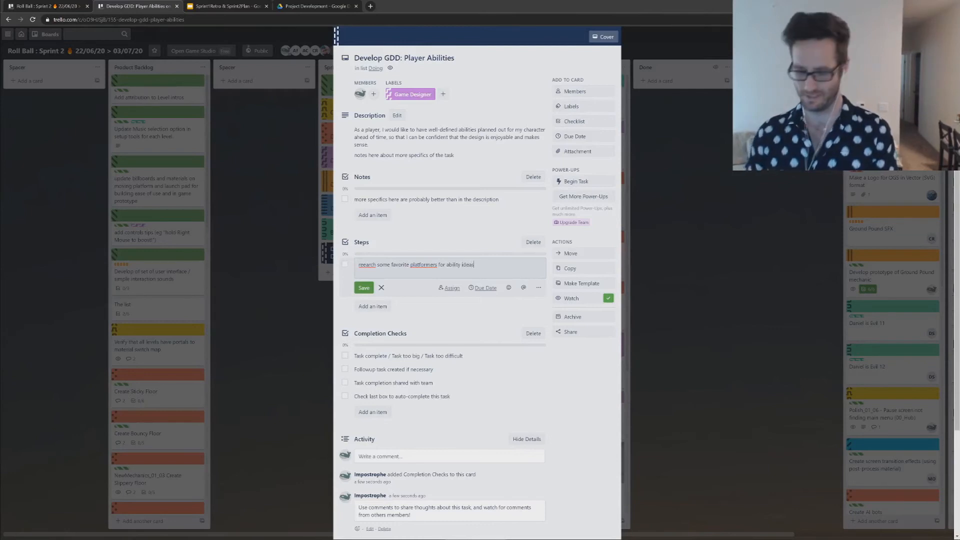
type("s")
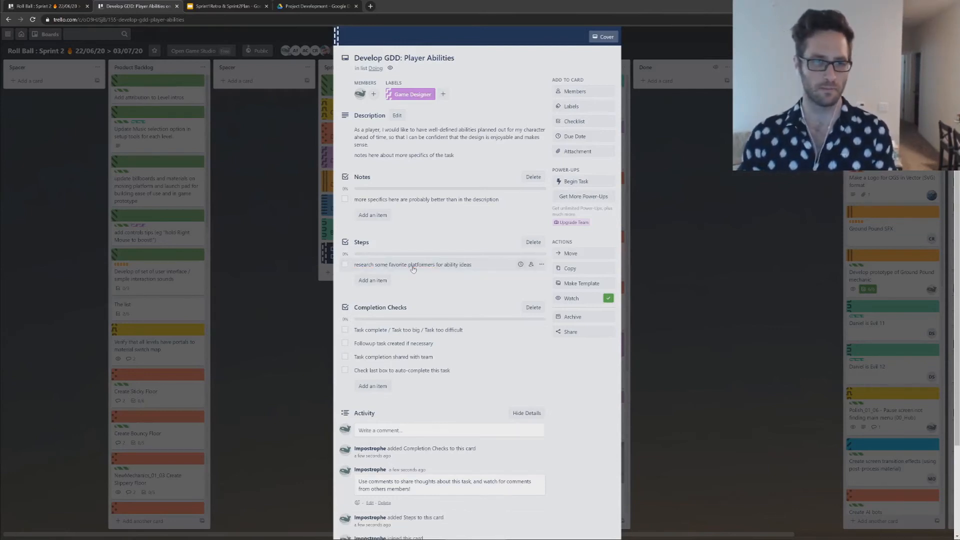
Step: Add the item "brainstorming session (15 min) to get raw ideas" to the Steps checklist
left_click(373, 280)
type("brainstorming session")
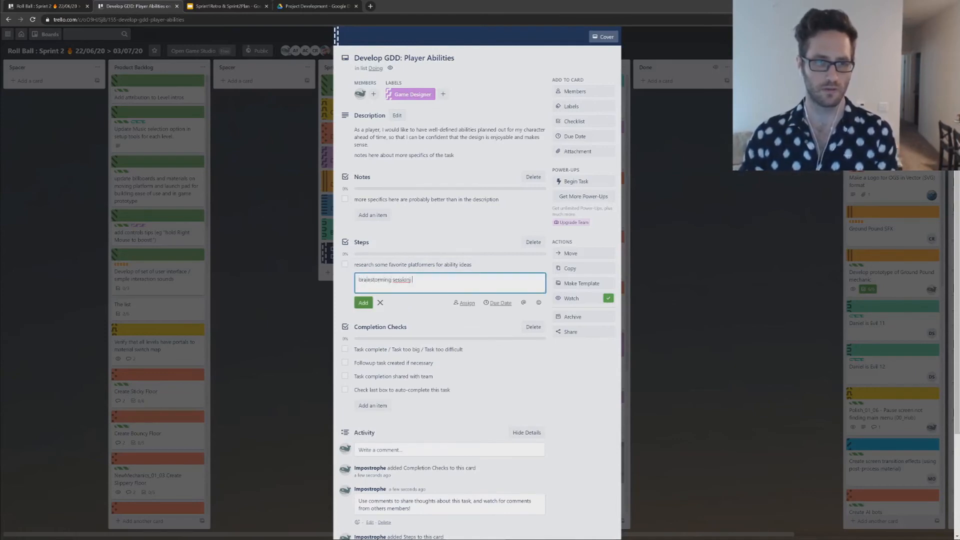
type(" (15 min")
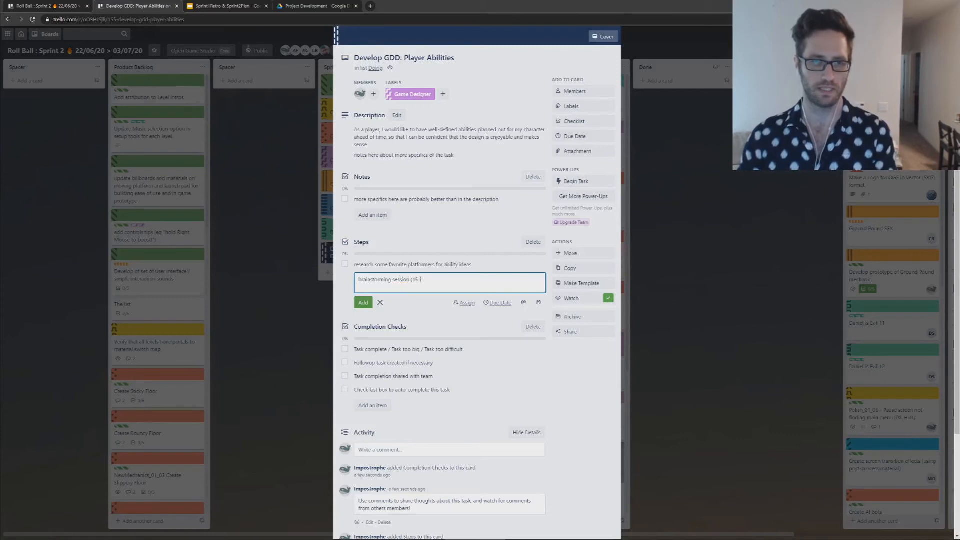
type(") to")
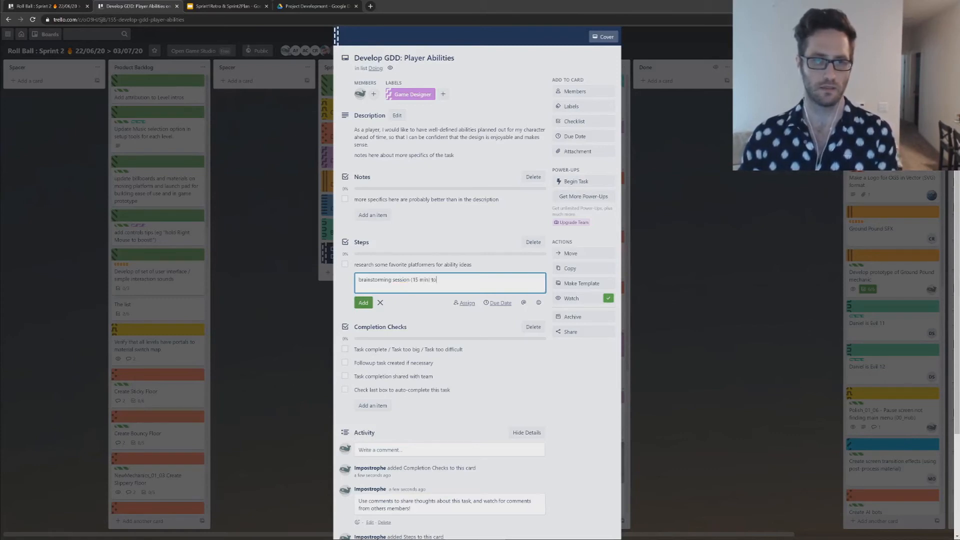
type(" get iaw ideas")
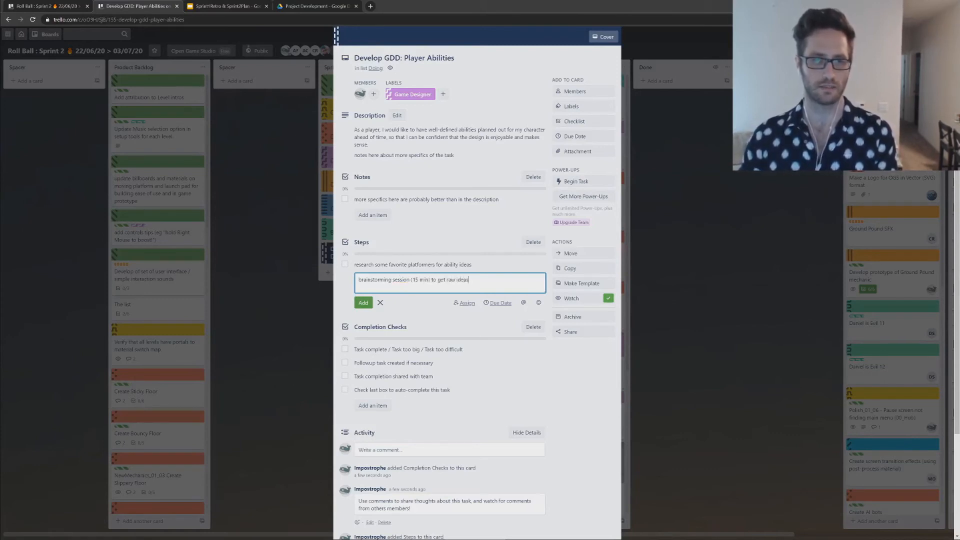
key("Return")
Step: Add the items "refine ideas (1 hour)" and "fill out design document" to the Steps checklist and close the card
type("refine i")
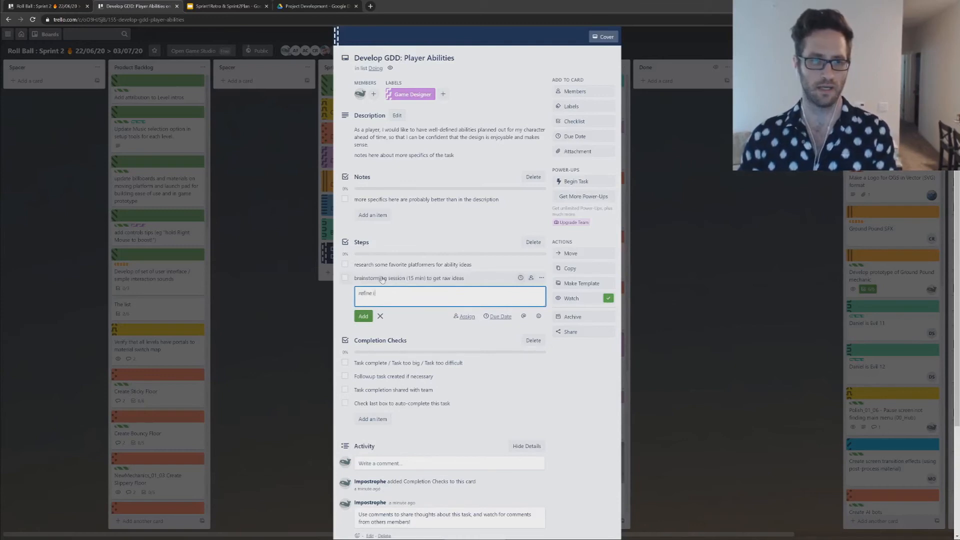
type("deas (1 hour)")
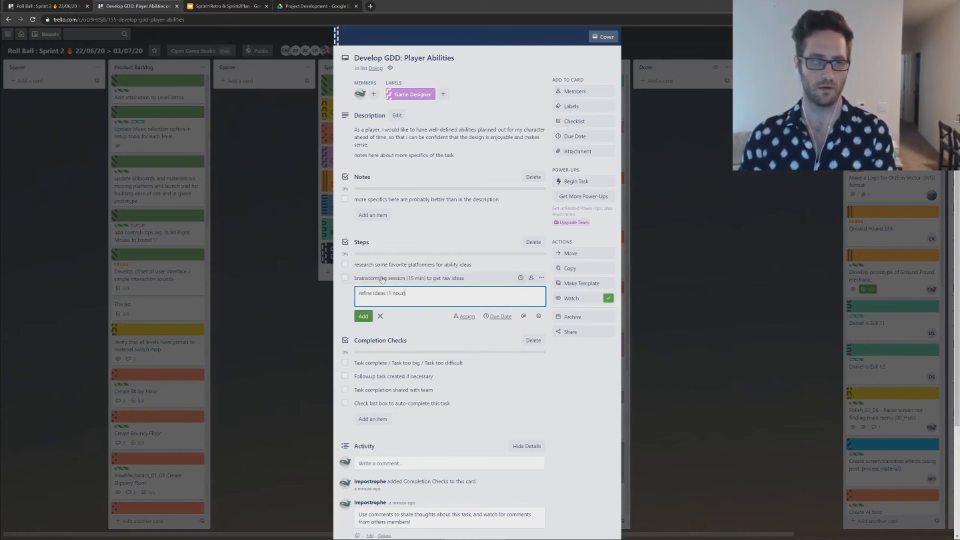
key("Return")
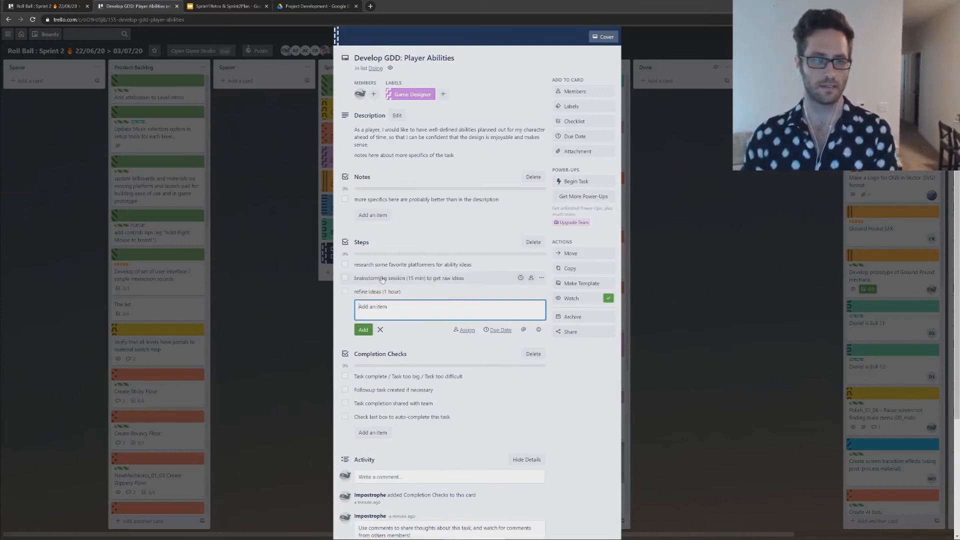
type("fill ou")
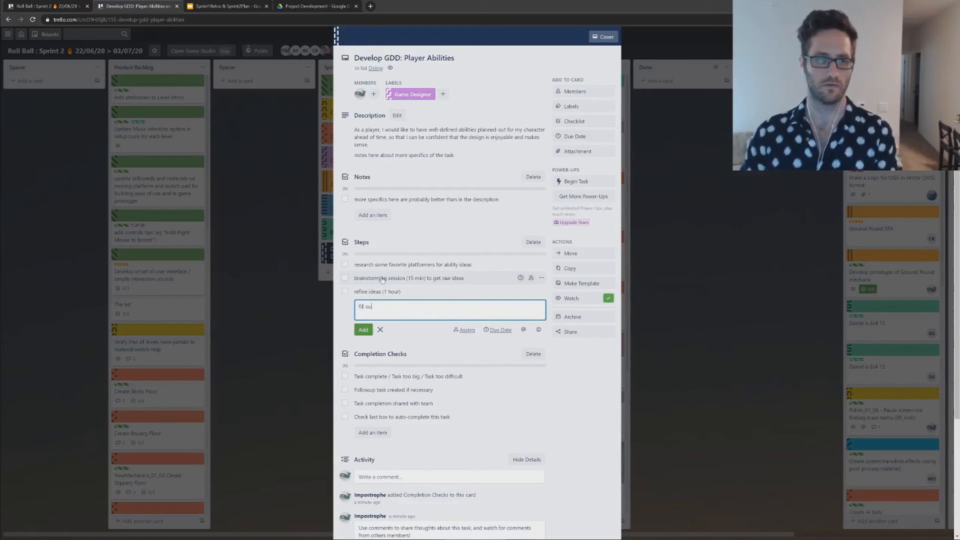
type("t design d")
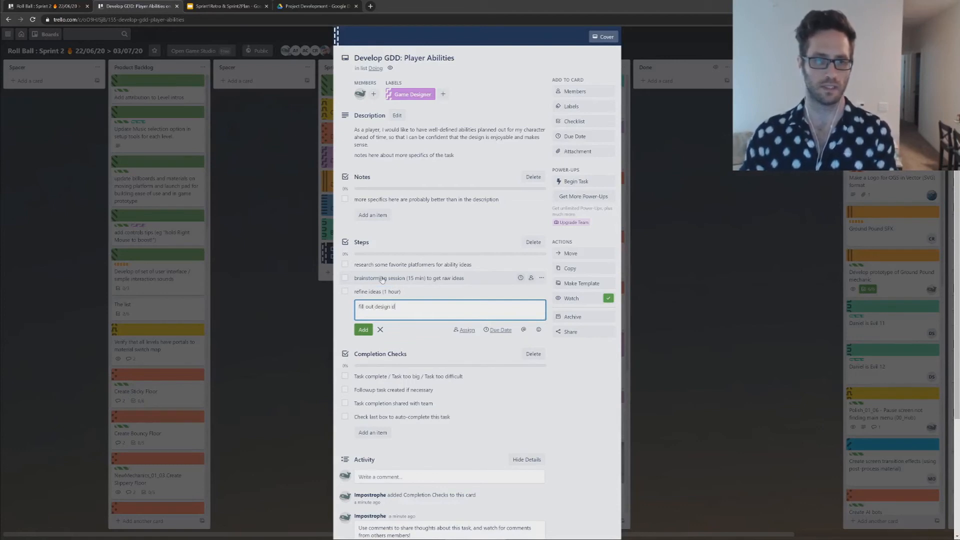
type("ocument")
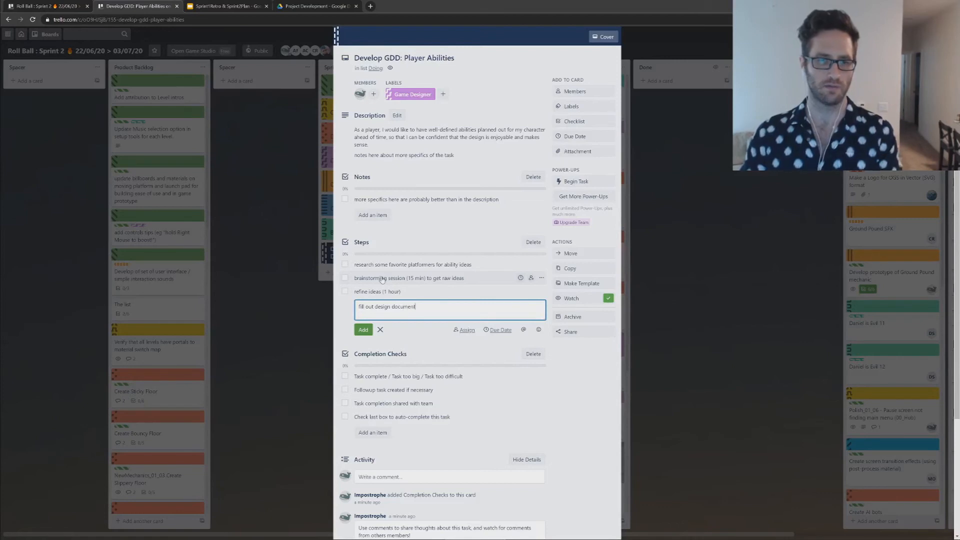
key("Return")
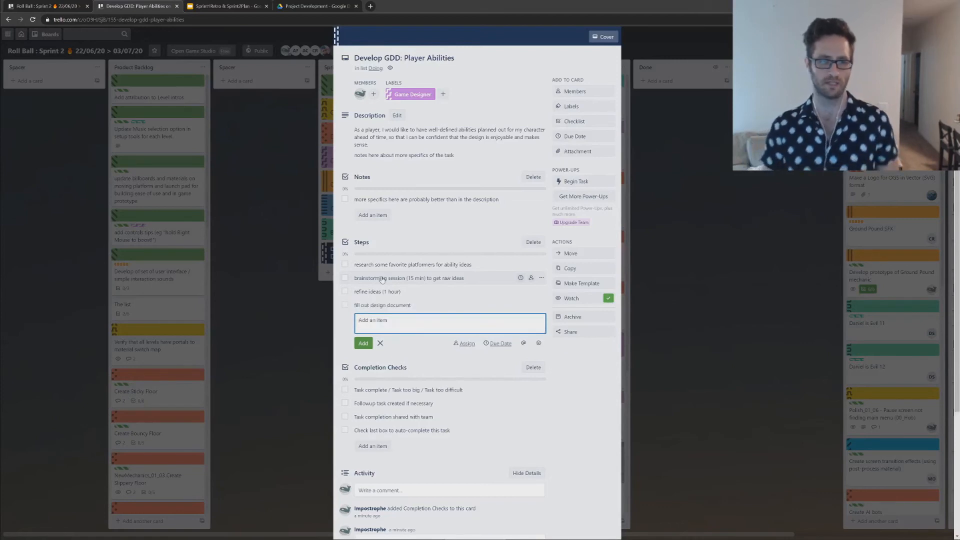
left_click(597, 370)
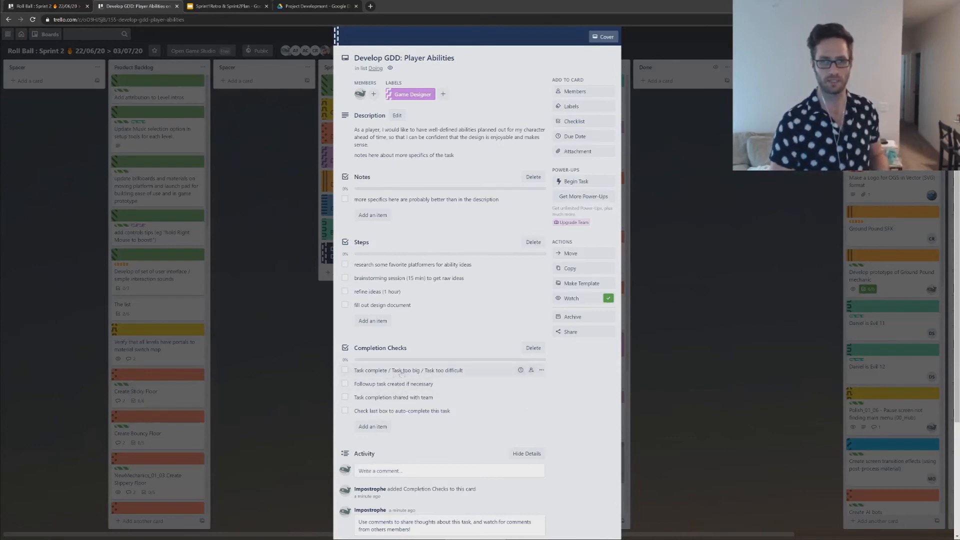
scroll(396, 386, "down", 2)
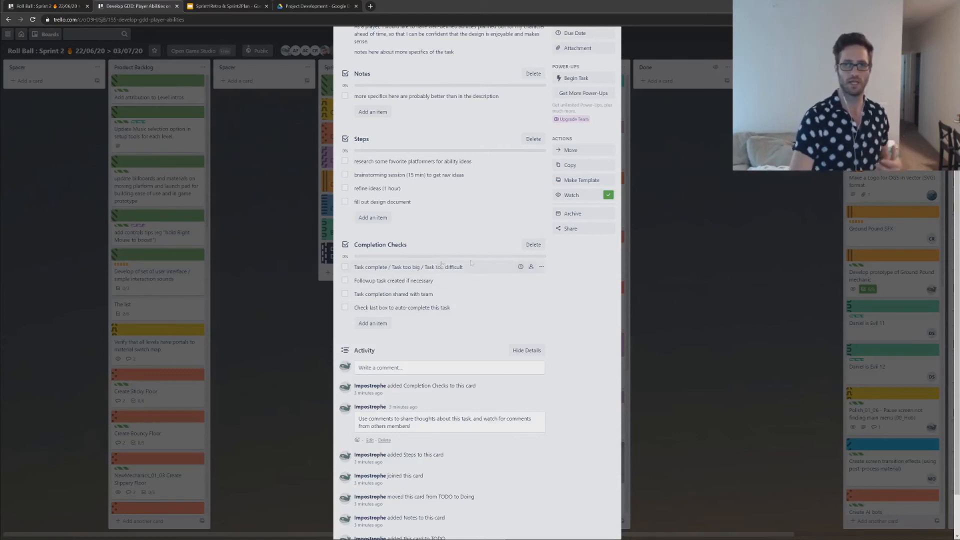
left_click(672, 242)
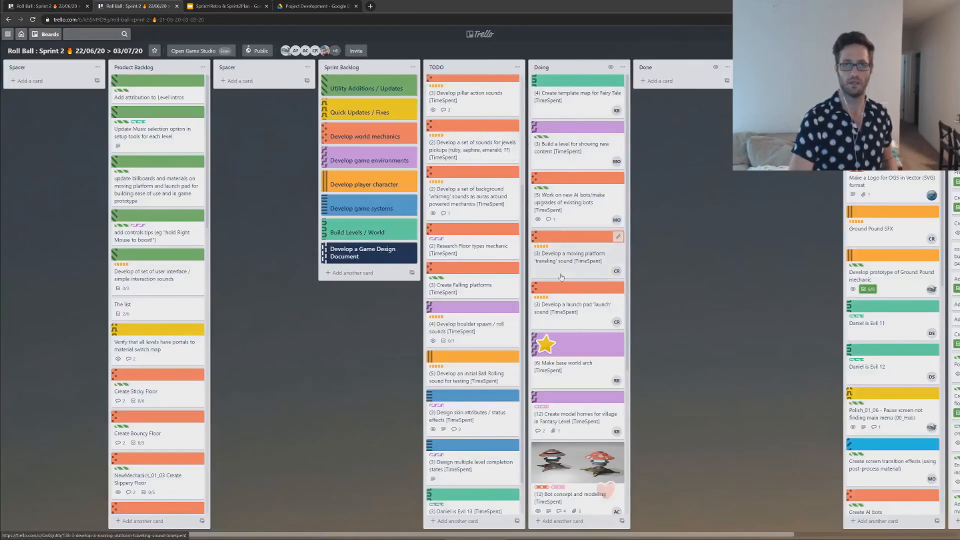
Step: Reopen the Develop GDD: Player Abilities card and add "(TimeEstimated)" before and "[TimeSpent]" after its title
scroll(561, 277, "down", 4)
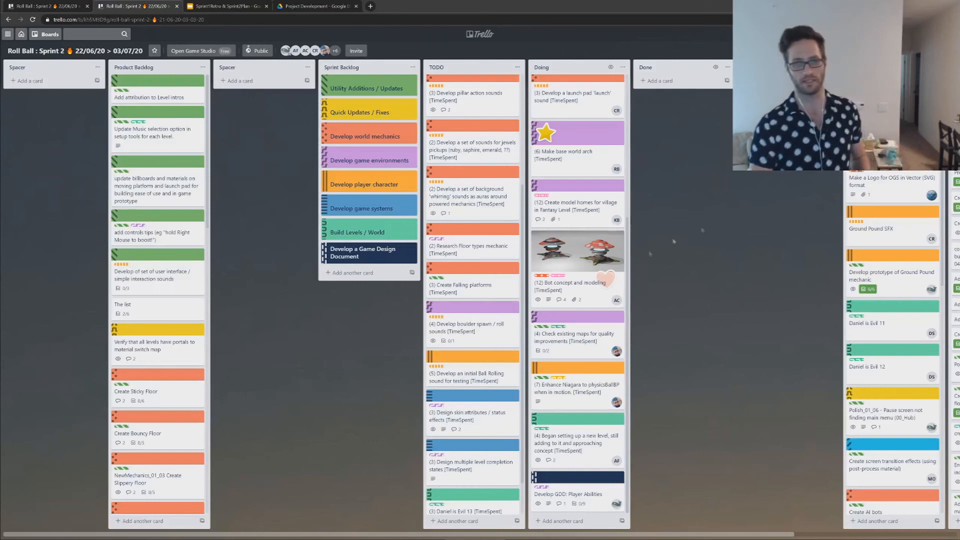
left_click(560, 495)
left_click(359, 101)
type("(")
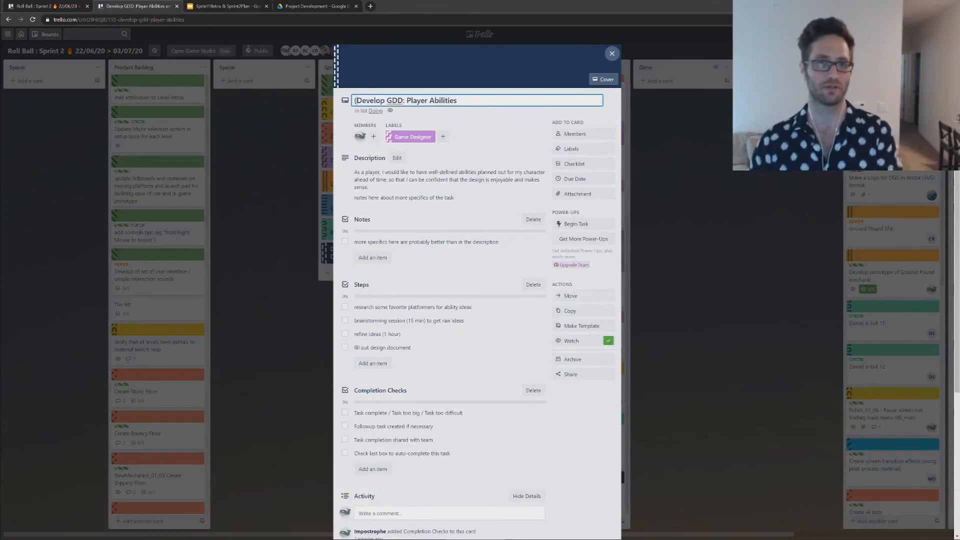
type("TimeEstima")
type("ted)")
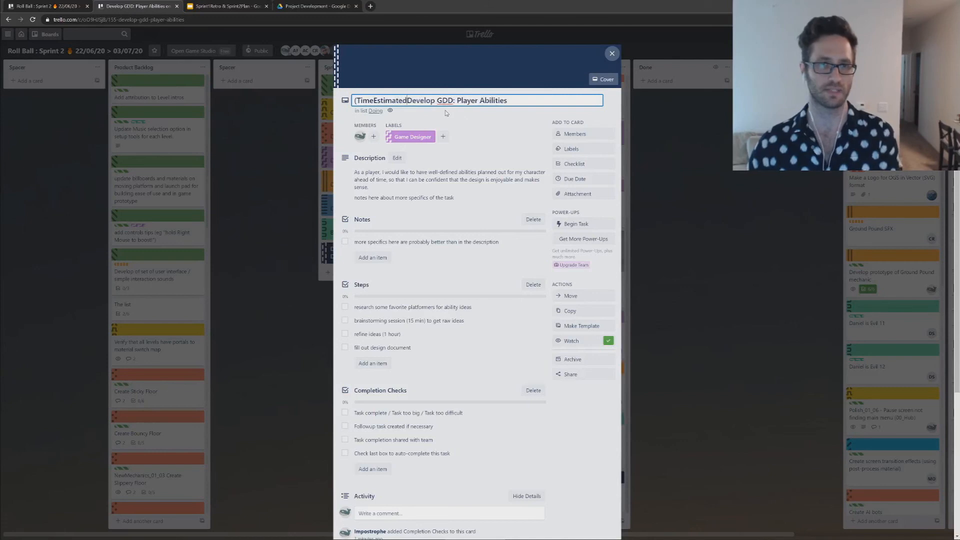
key("End")
type("[TimeSpent]")
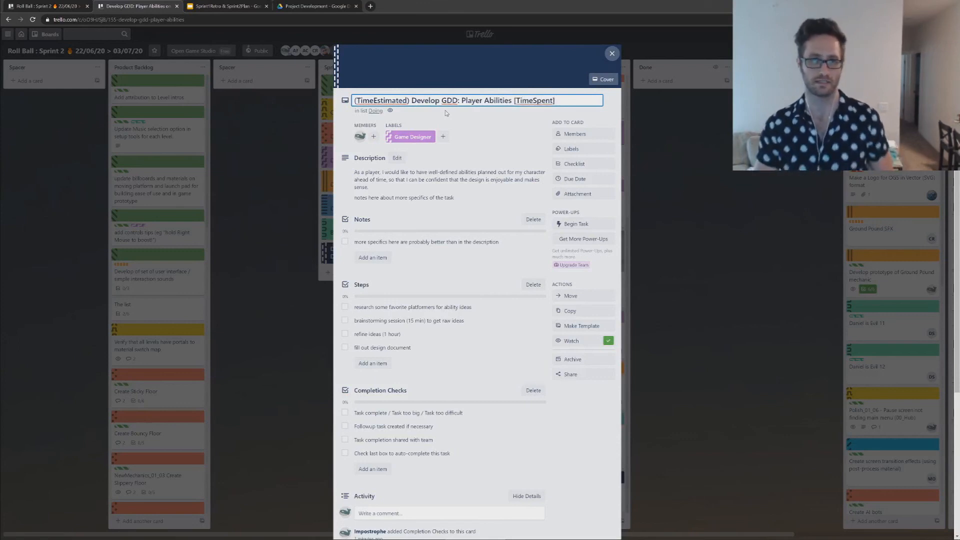
Step: Replace the TimeEstimated placeholder in the card title with 3, save the title and close the card
key("Home")
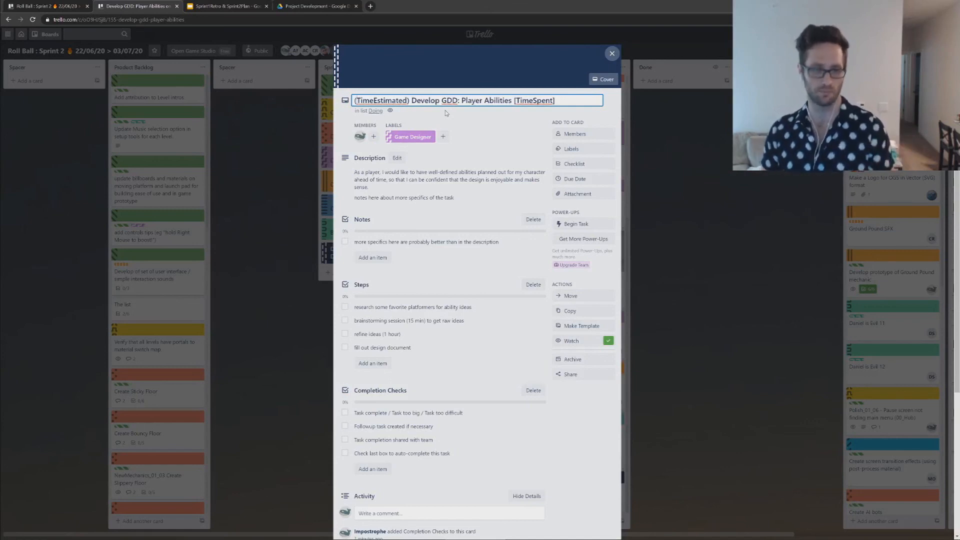
key("ctrl+shift+Right")
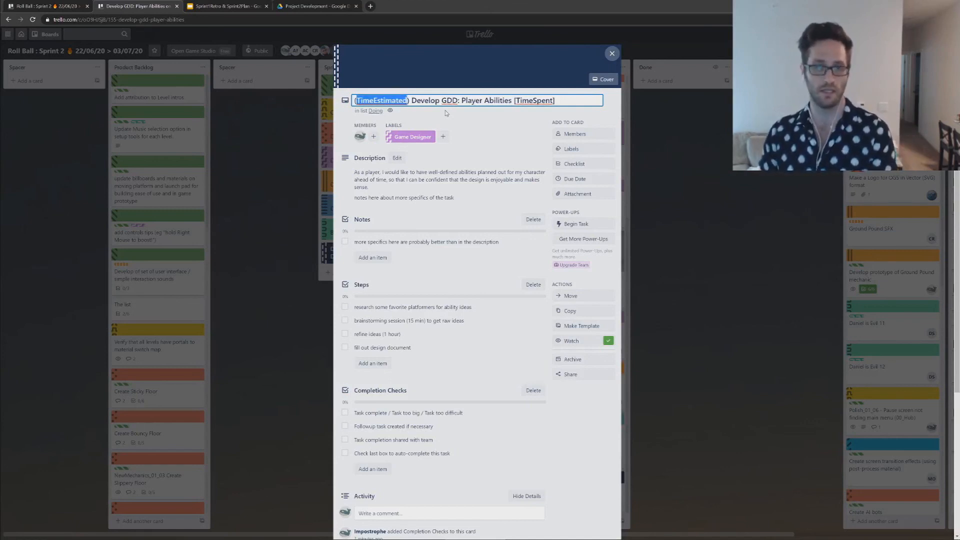
type("3")
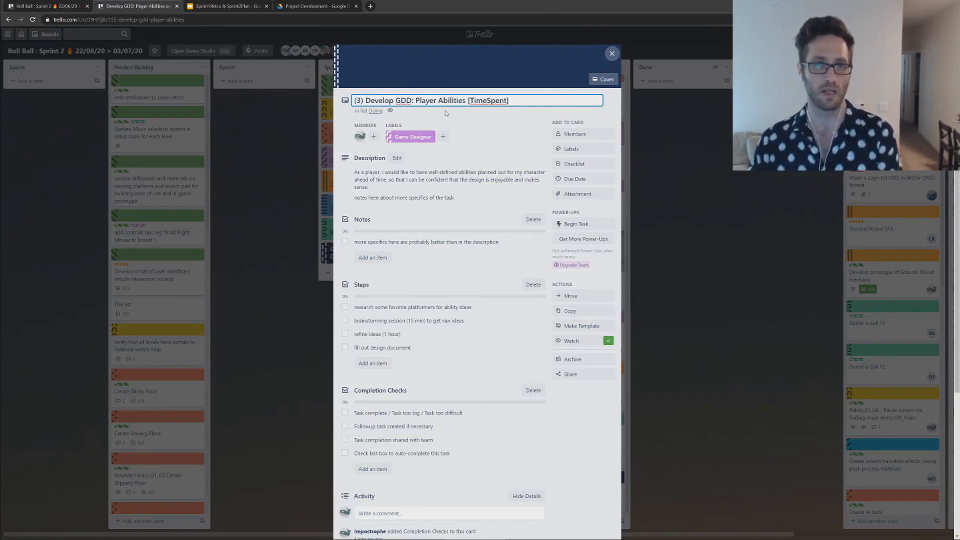
key("Return")
left_click(679, 187)
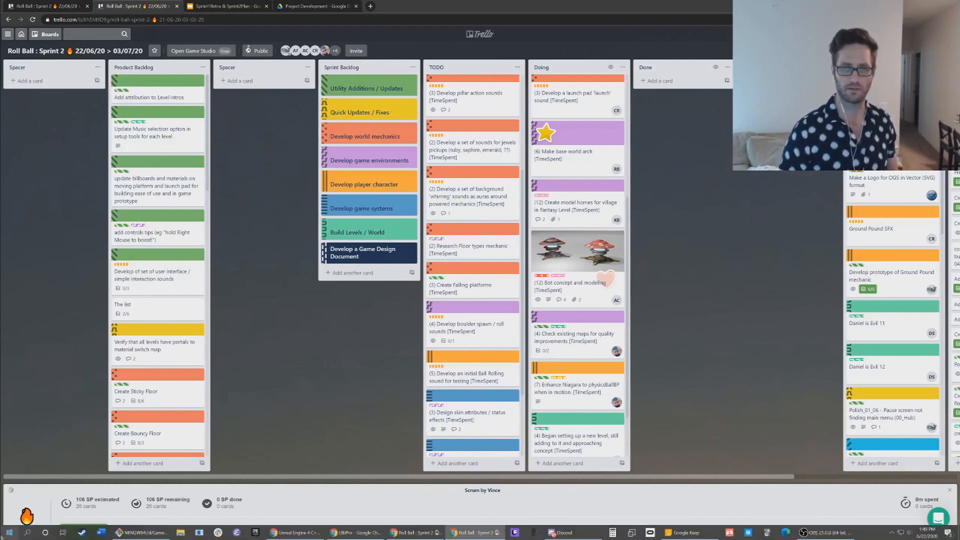
scroll(448, 351, "down", 1)
scroll(449, 352, "down", 2)
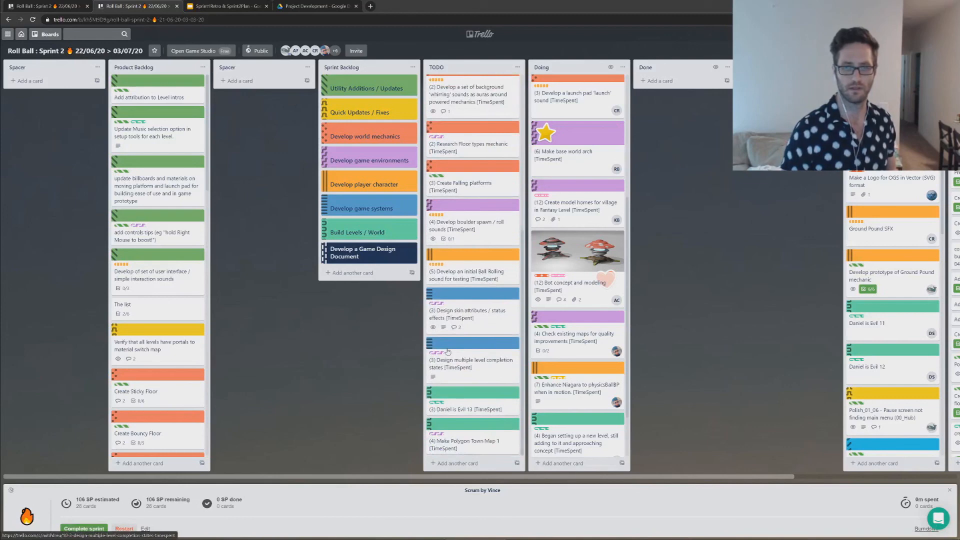
scroll(456, 312, "down", 3)
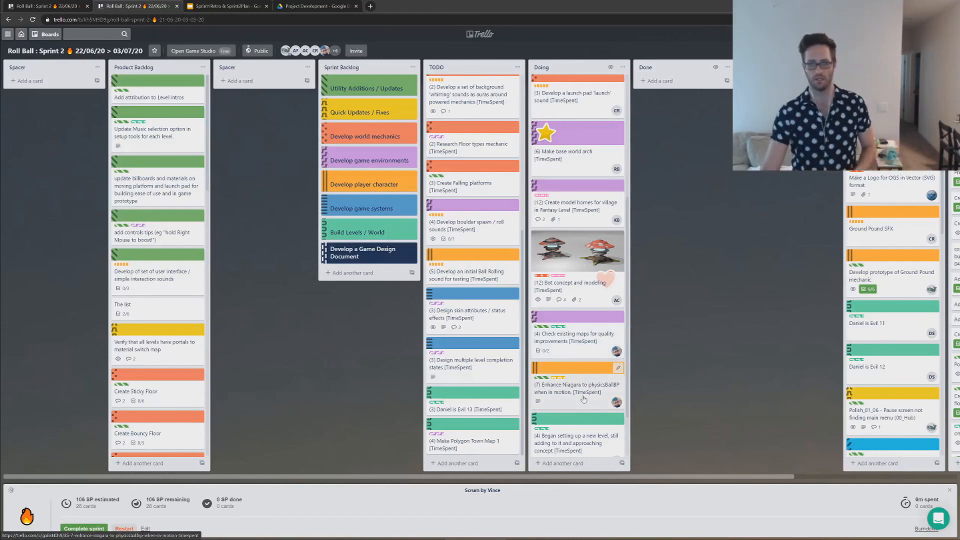
left_click(454, 464)
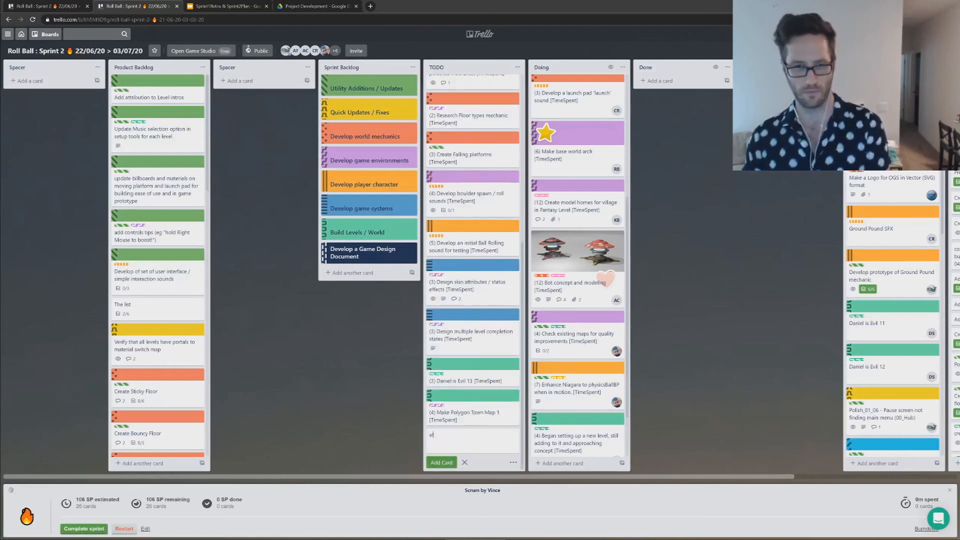
key("Escape")
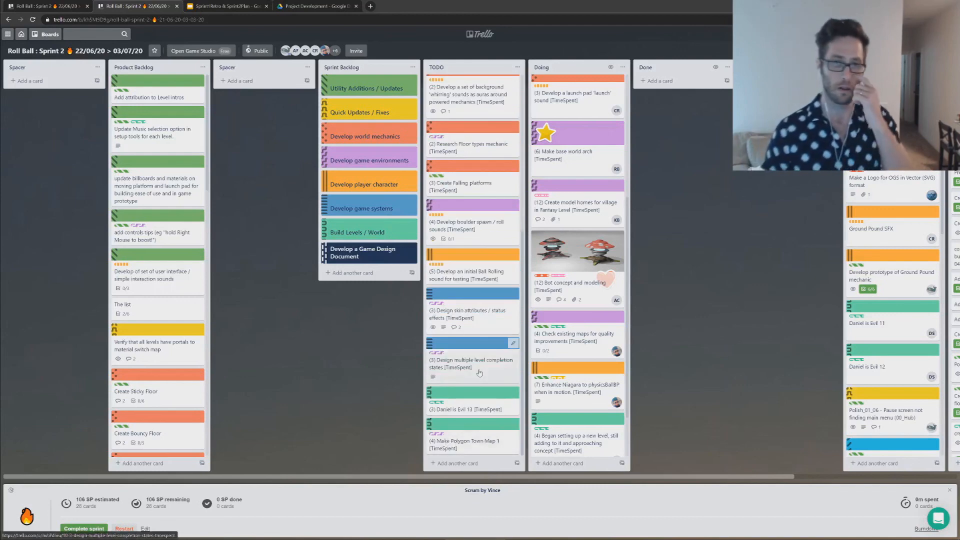
Step: View the details of the Doing card "(4) Began setting up a new level, still adding to it and approaching concept" and close it
left_click(468, 442)
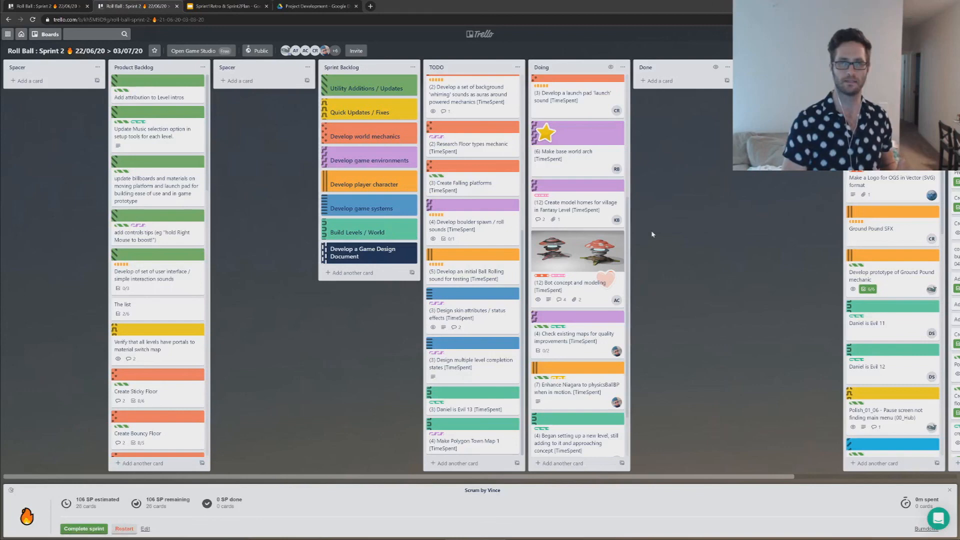
left_click(574, 441)
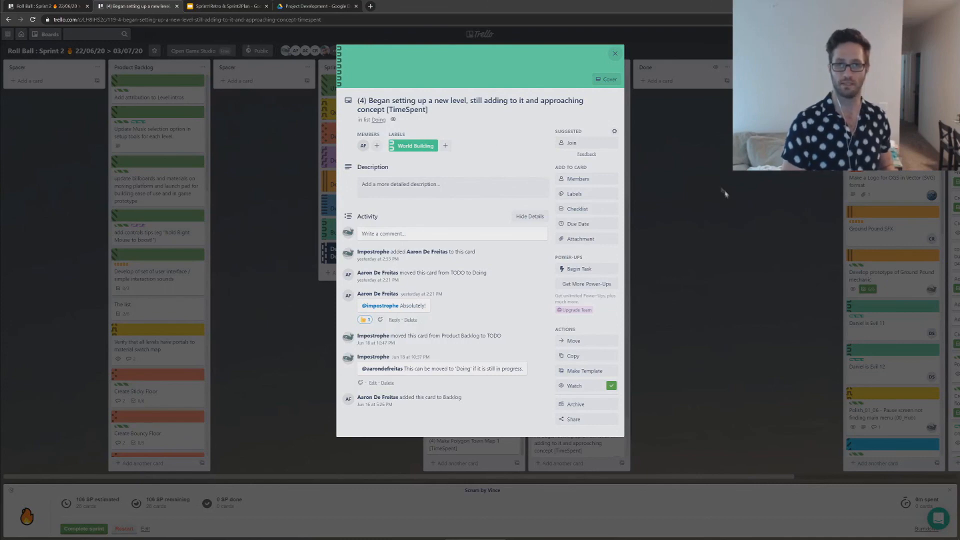
left_click(725, 193)
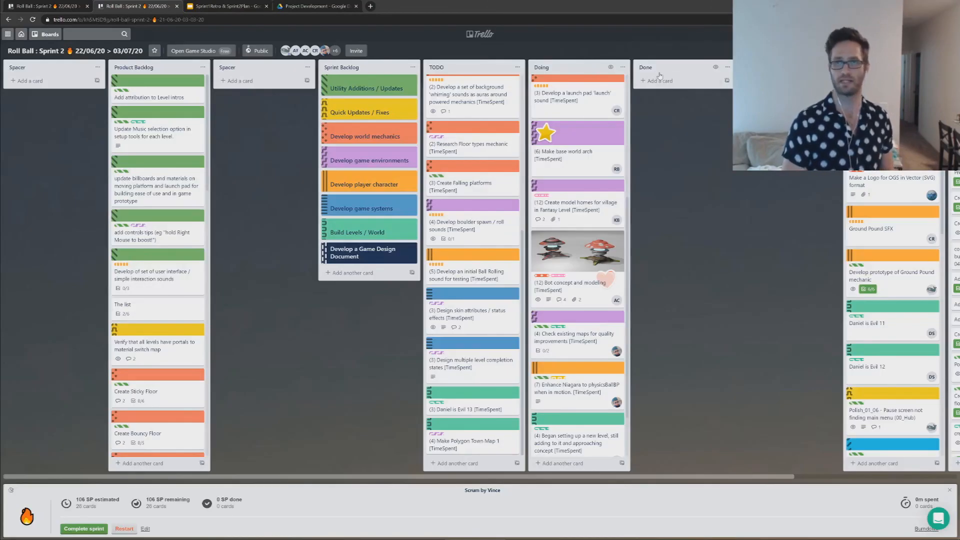